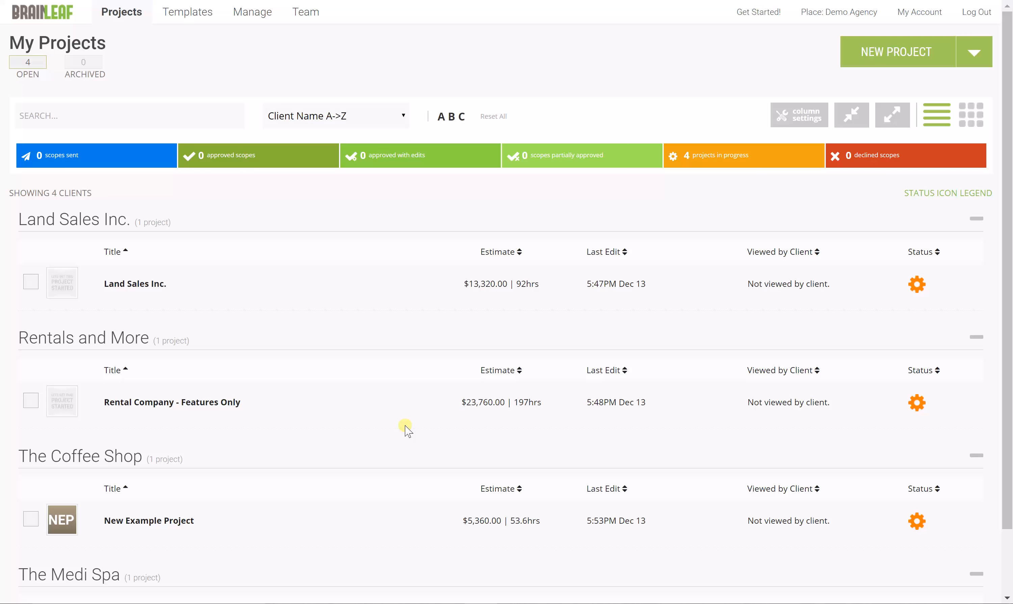
Step: Open the Rental Company - Features Only project and examine its feature sections with their hours and tags, through Customer Login / User Management
scroll(406, 427, "down", 2)
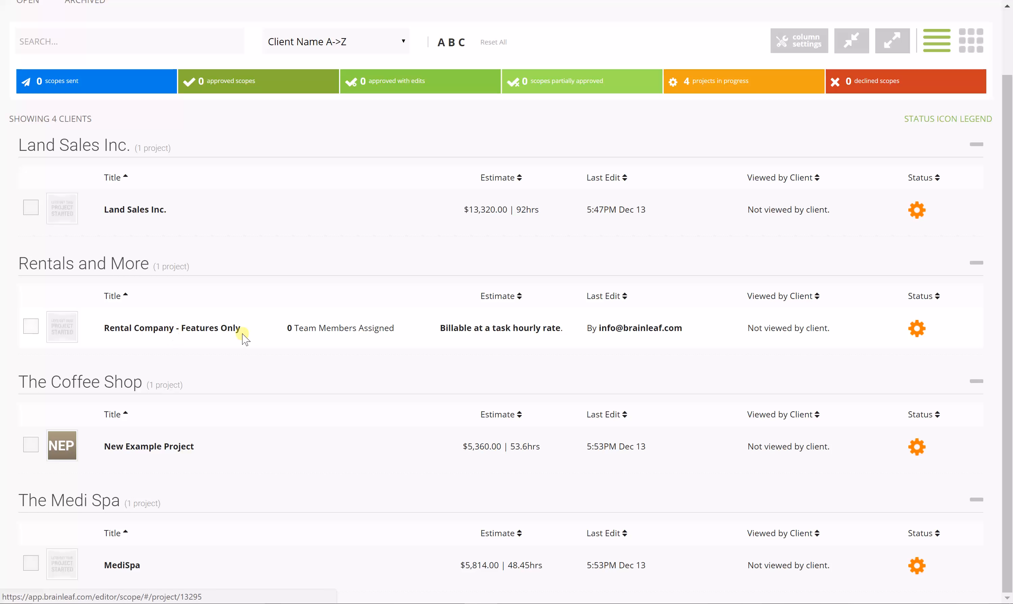
left_click(203, 334)
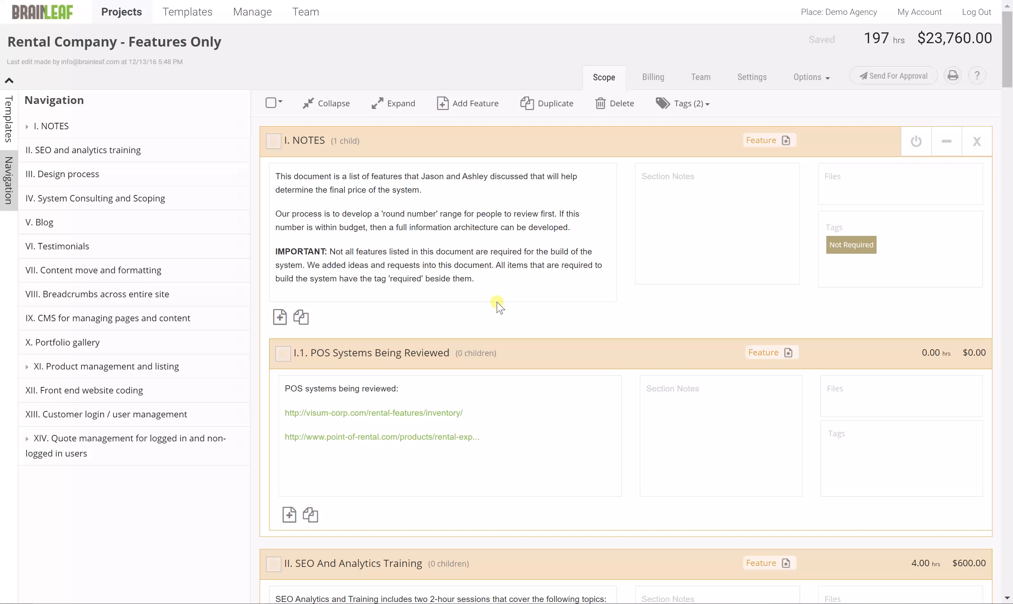
scroll(480, 270, "down", 1)
scroll(480, 271, "down", 9)
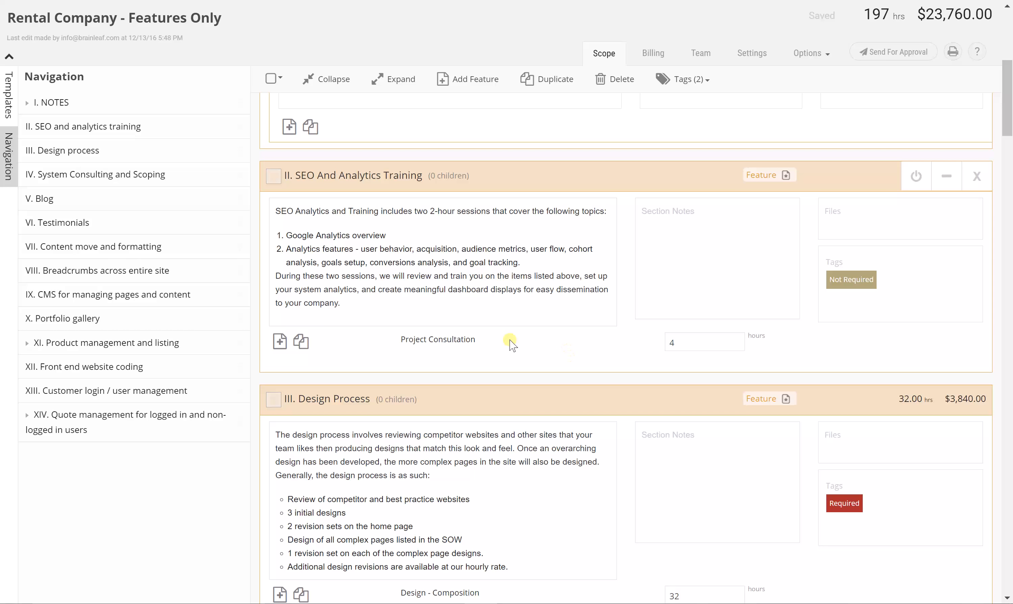
scroll(467, 387, "down", 7)
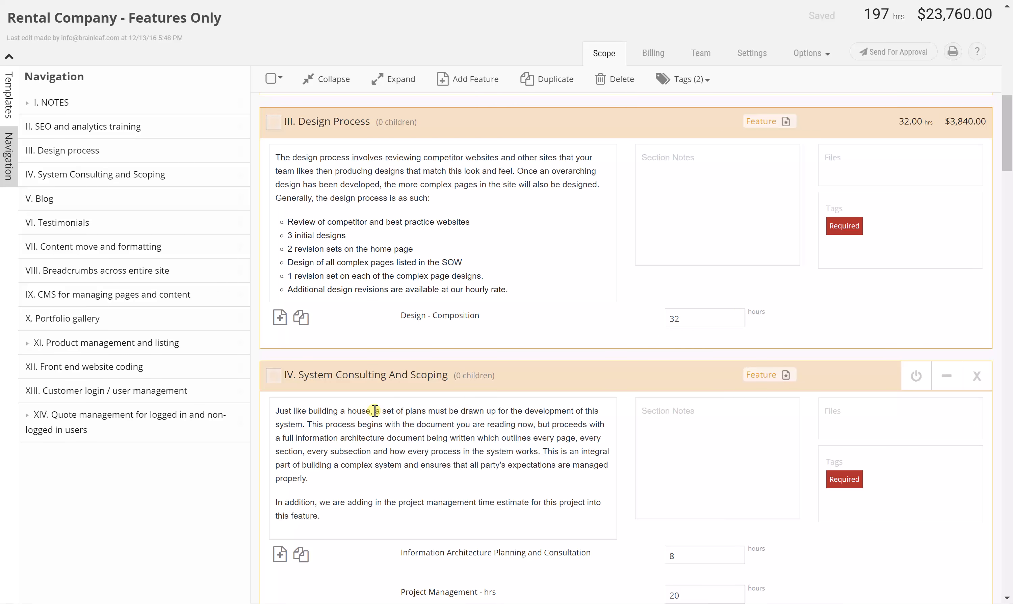
scroll(374, 409, "down", 15)
scroll(374, 412, "down", 20)
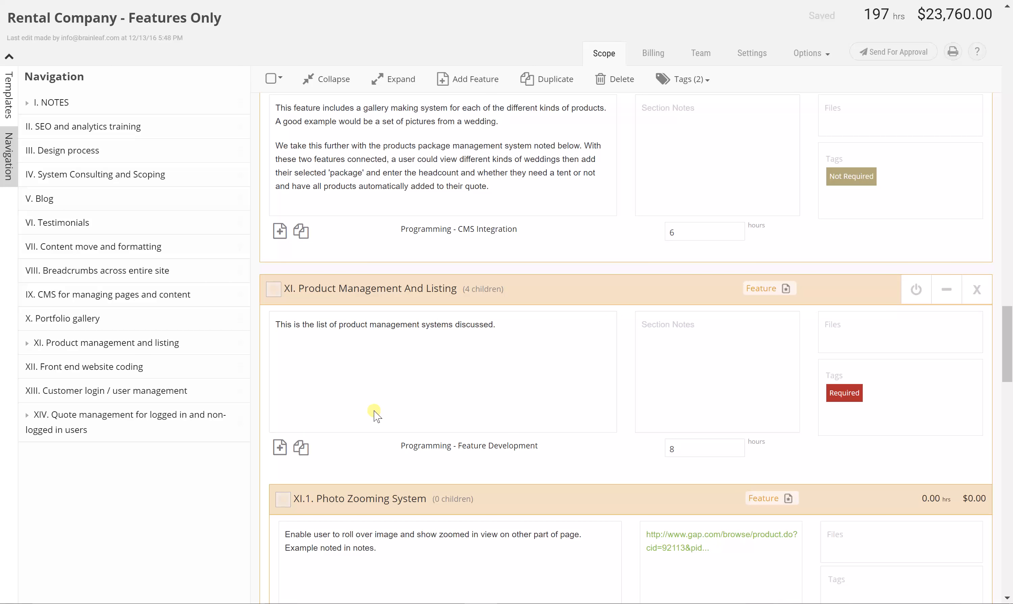
scroll(374, 412, "down", 9)
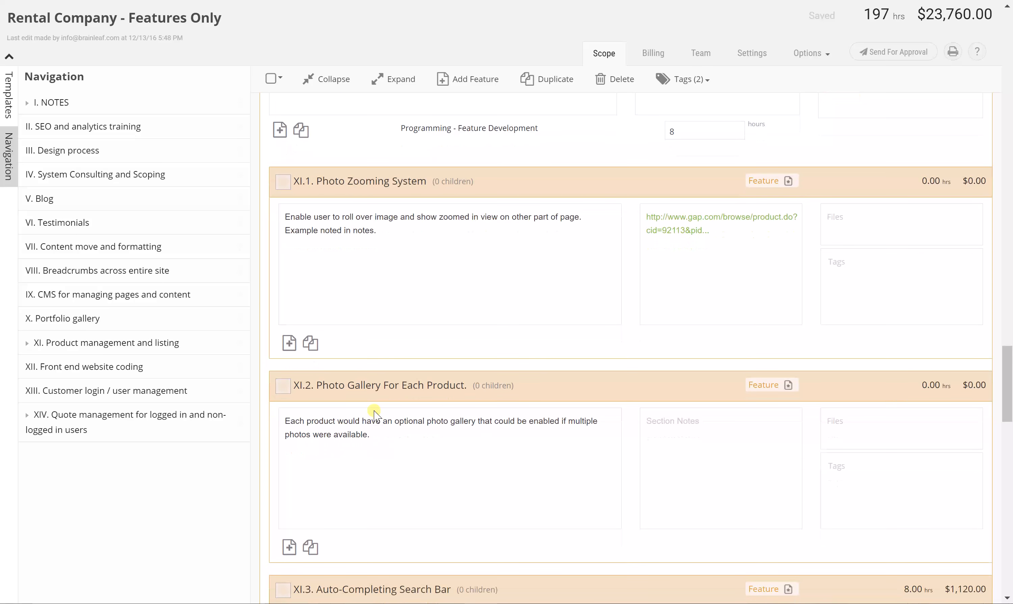
scroll(374, 412, "down", 6)
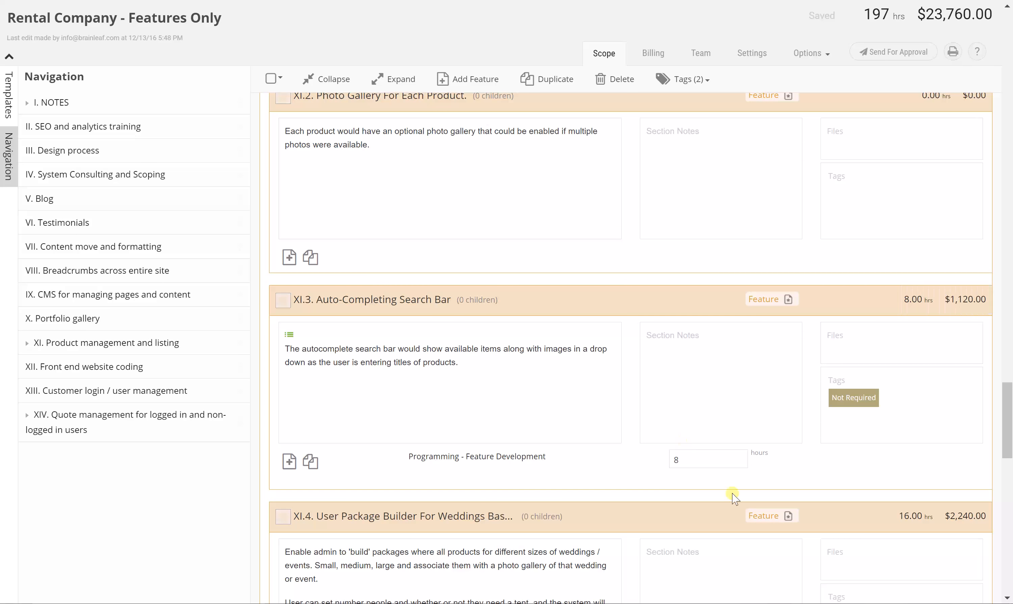
scroll(543, 536, "up", 7)
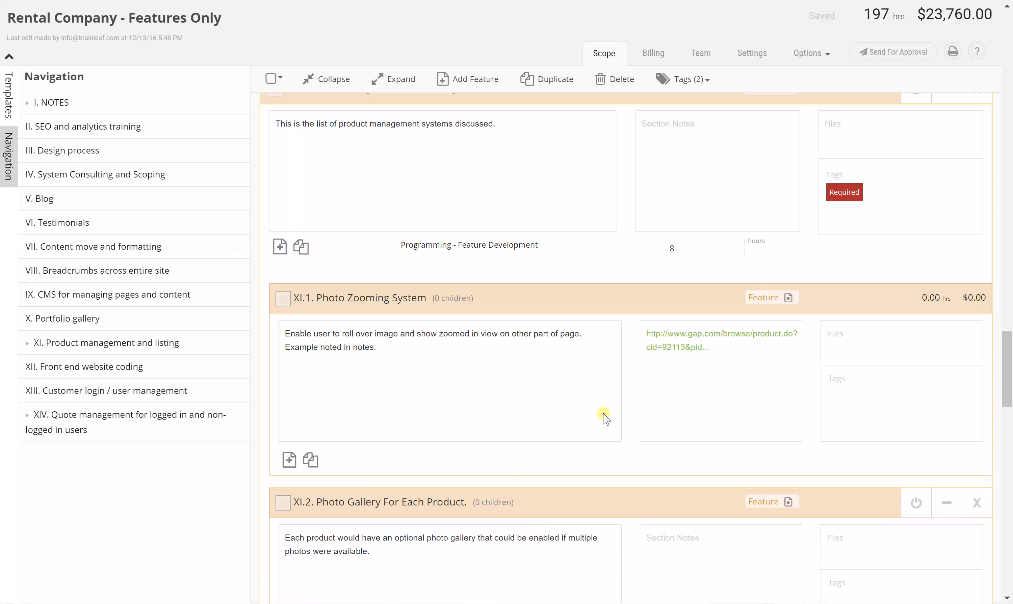
scroll(601, 215, "up", 2)
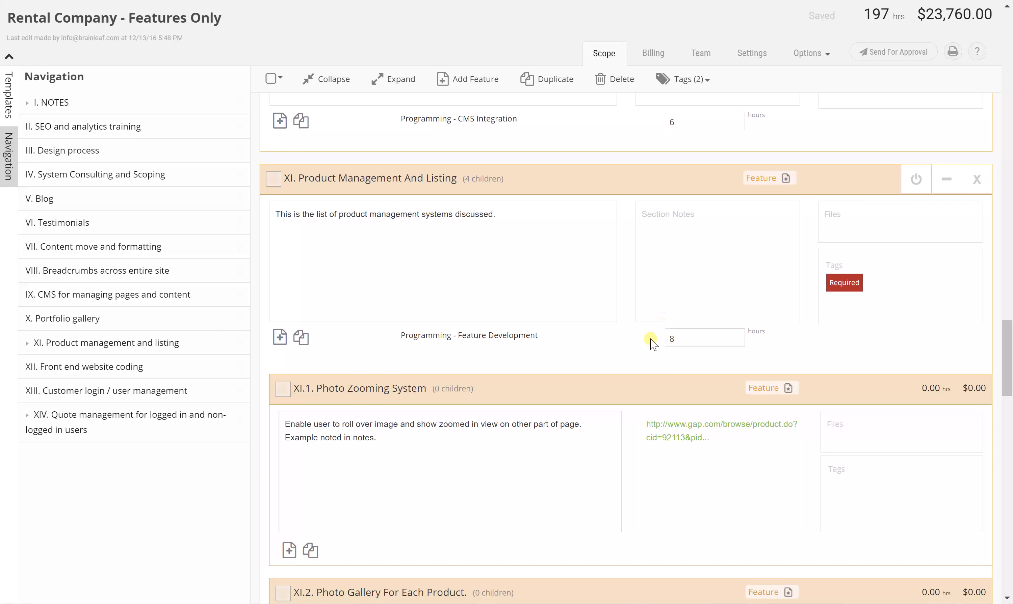
scroll(702, 315, "down", 15)
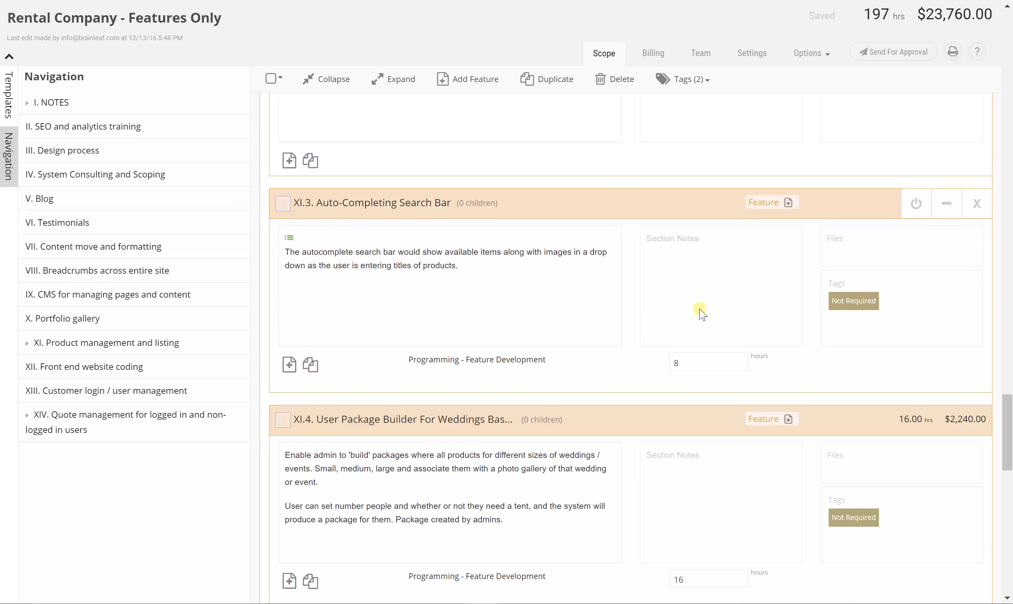
scroll(701, 280, "up", 3)
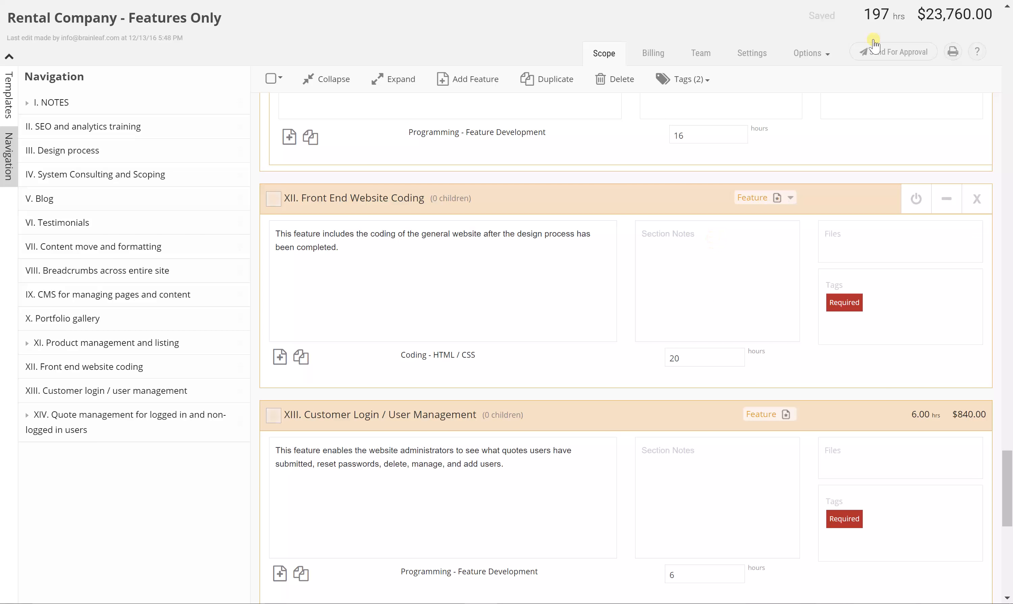
Step: Highlight the project's total price, and go to the System Consulting and Scoping section
double_click(931, 17)
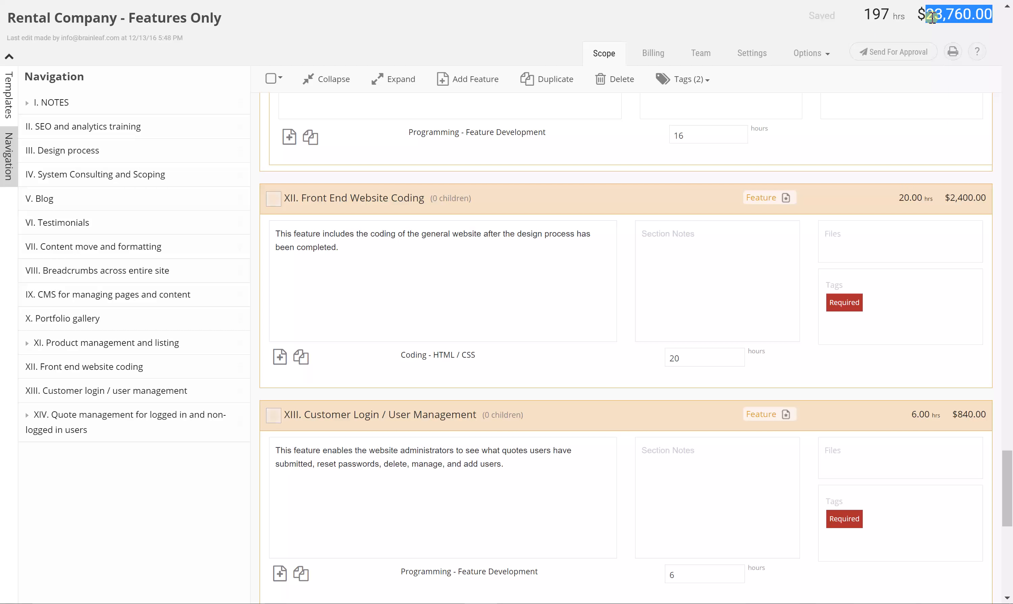
left_click(931, 18)
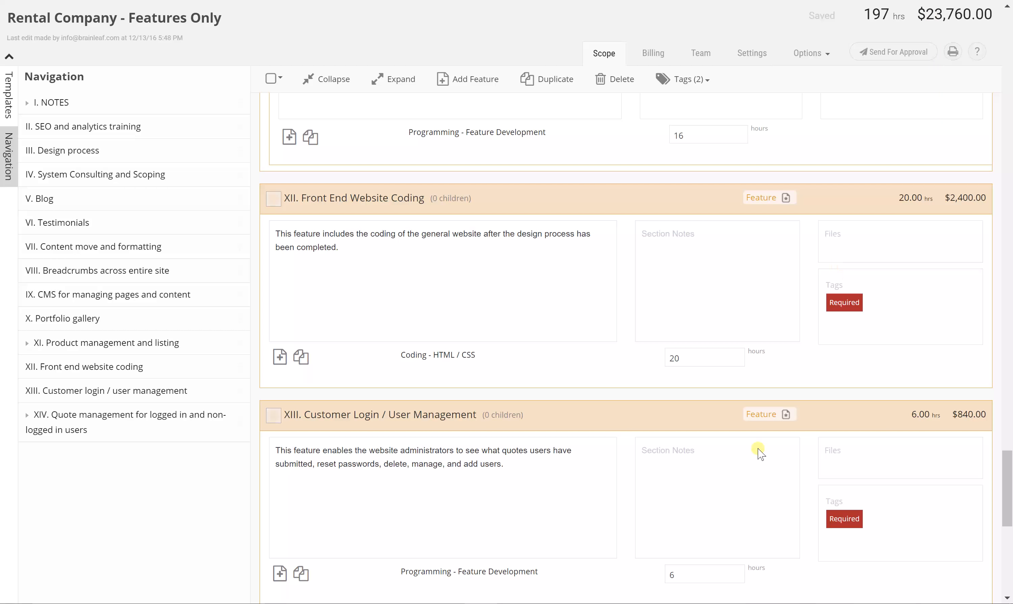
mouse_move(758, 452)
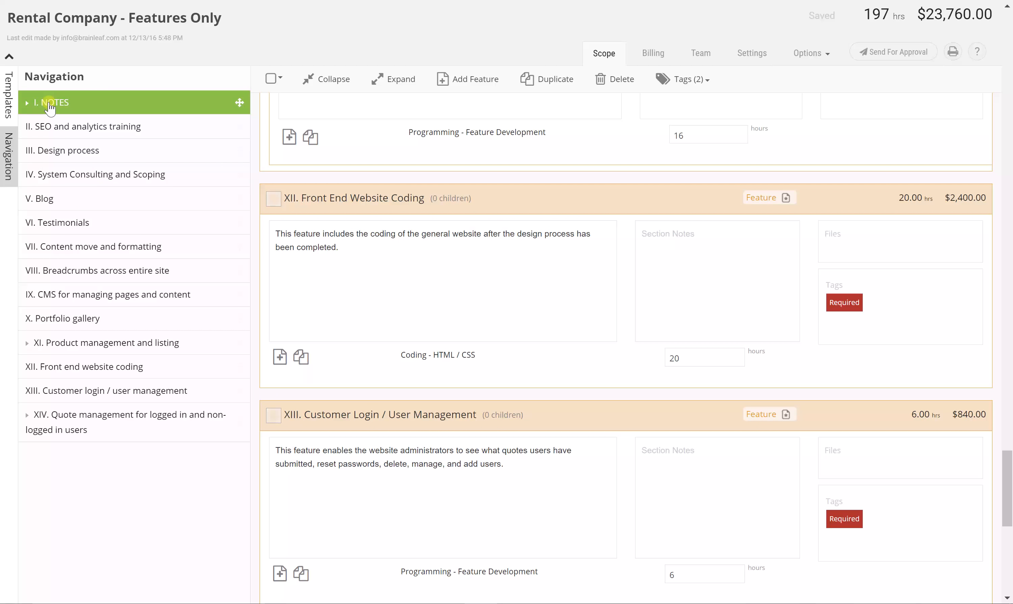
left_click(69, 177)
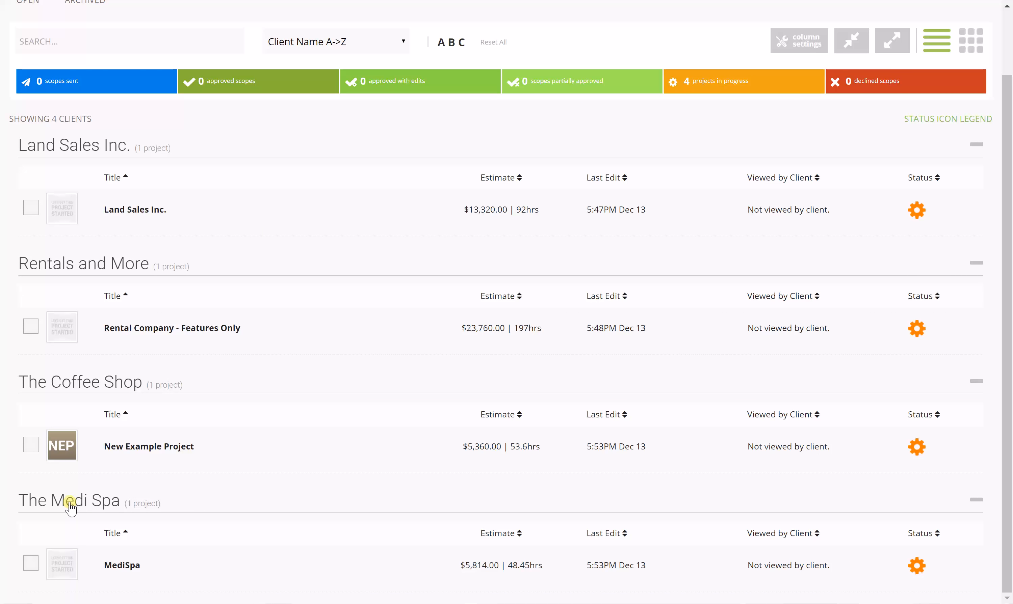
Step: Open the MediSpa project and look through its available starter templates down to Boilerplate, closing the template list when done
mouse_move(122, 557)
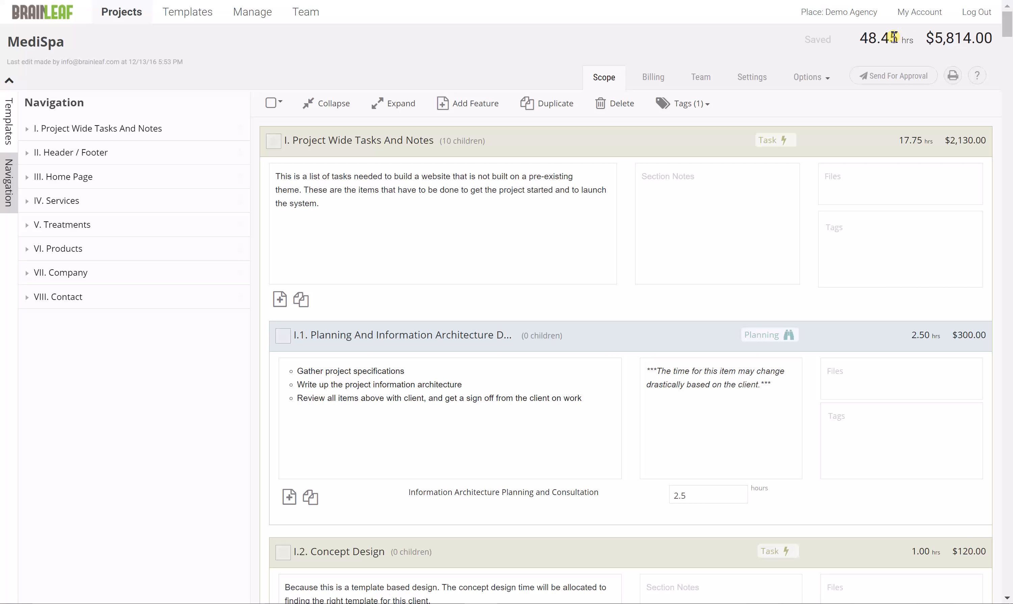
mouse_move(661, 316)
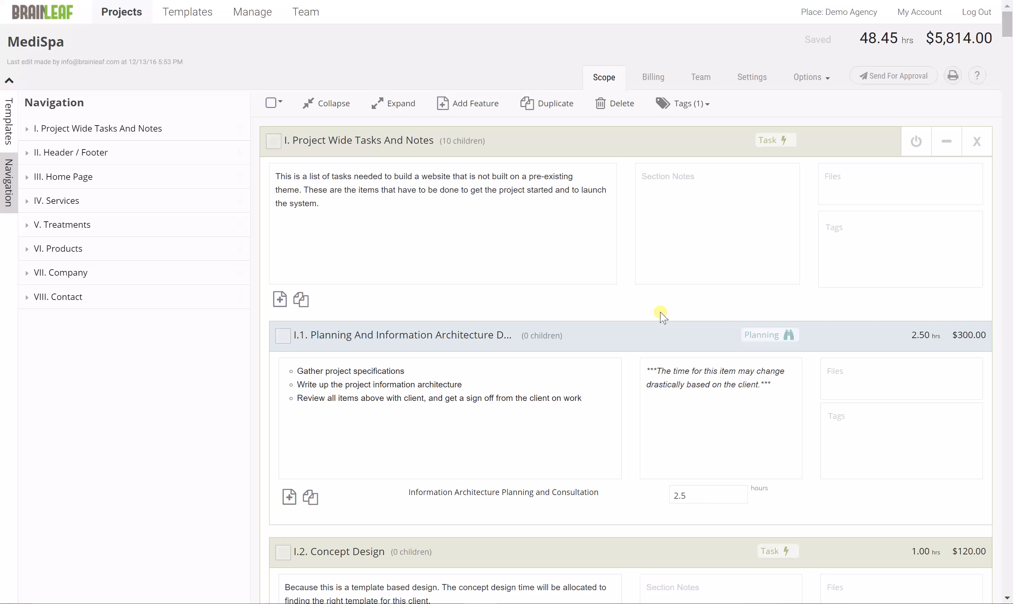
left_click(12, 131)
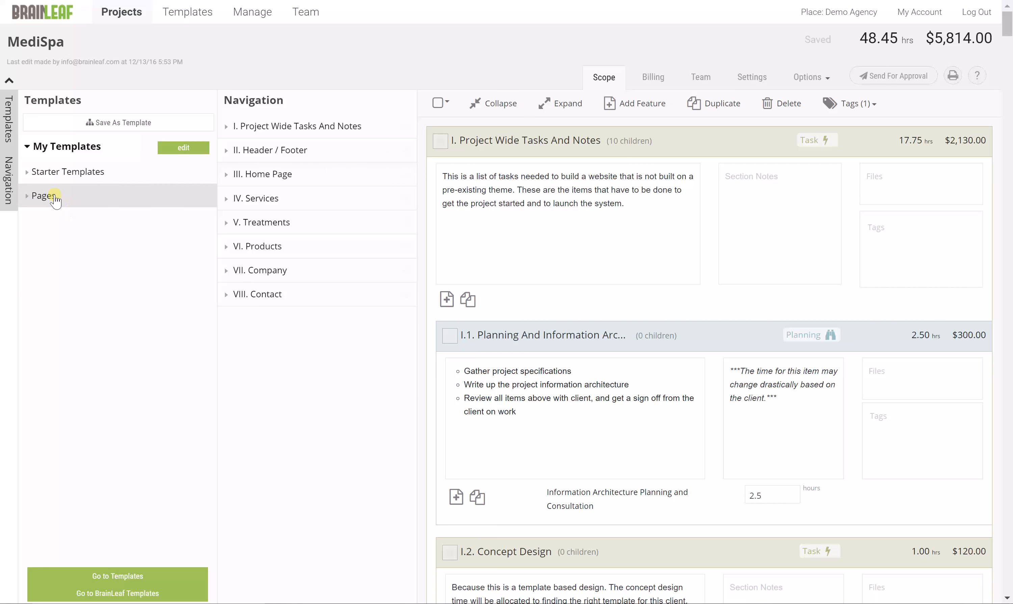
left_click(59, 173)
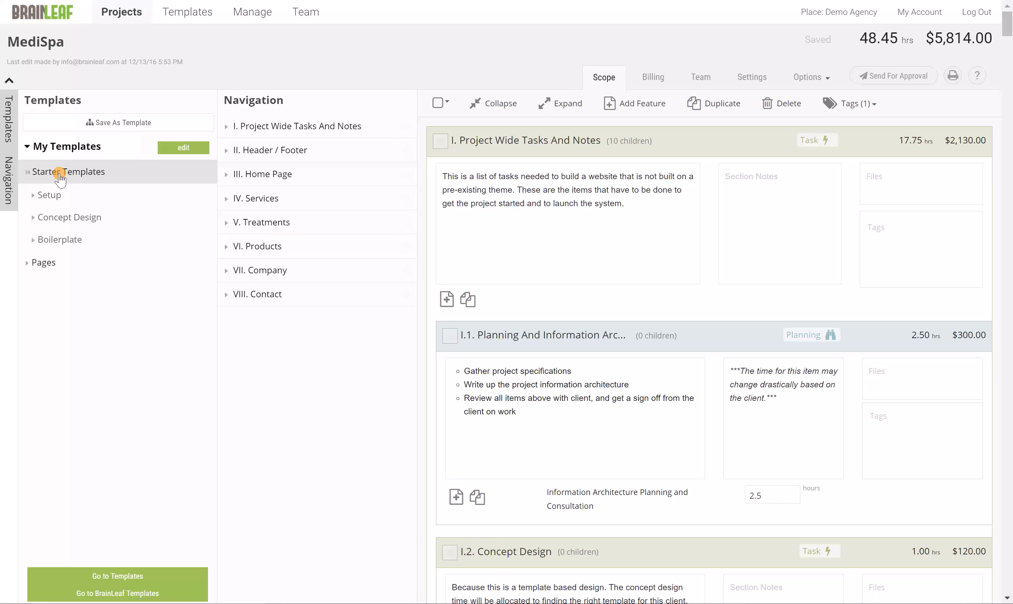
left_click(67, 241)
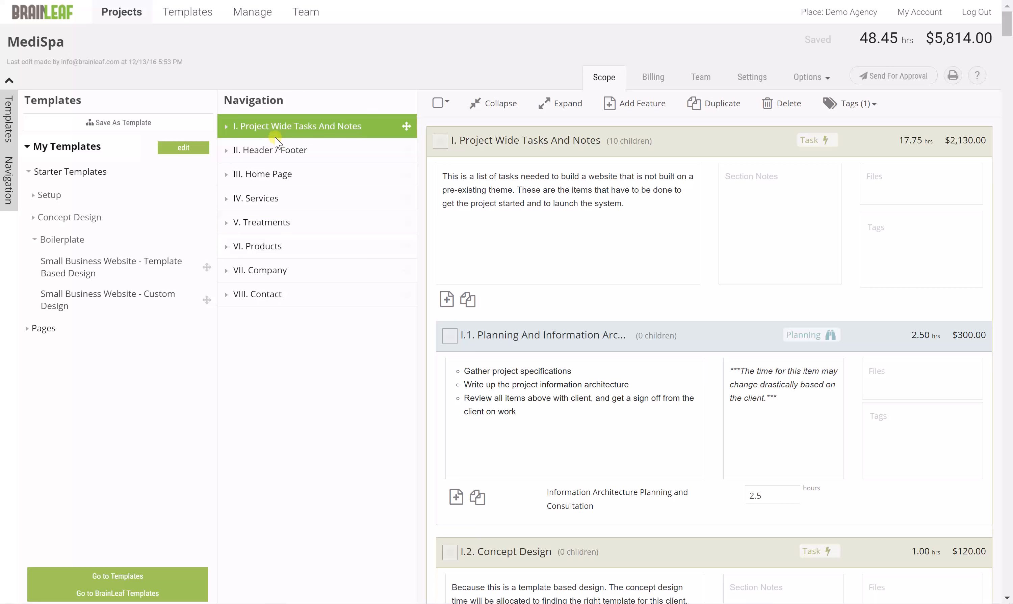
left_click(5, 134)
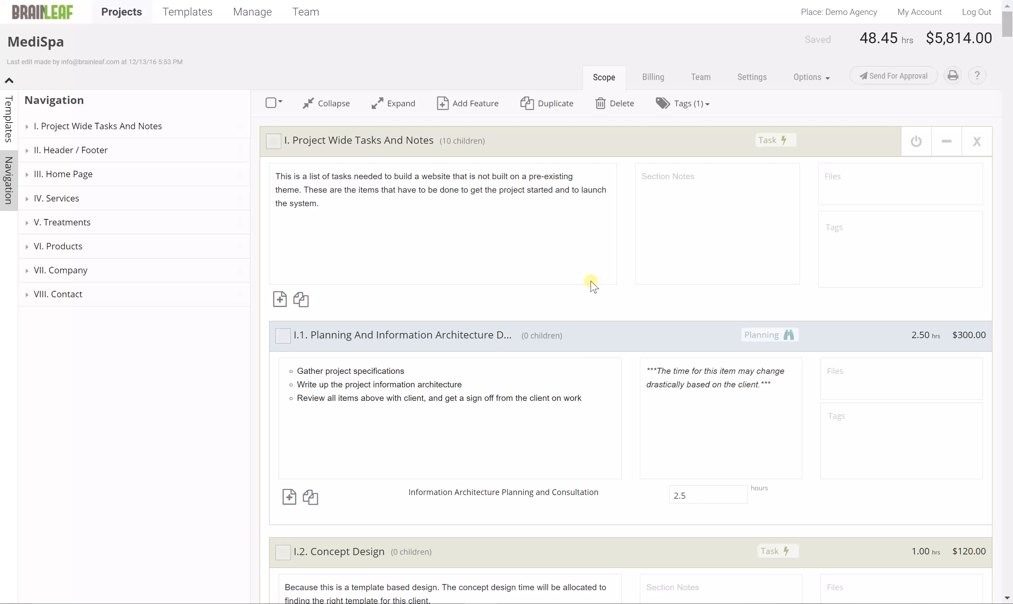
Step: Examine the tasks under Project Wide Tasks And Notes, from Planning And Information Architecture through Search Engine Optimization Setup
scroll(592, 286, "down", 3)
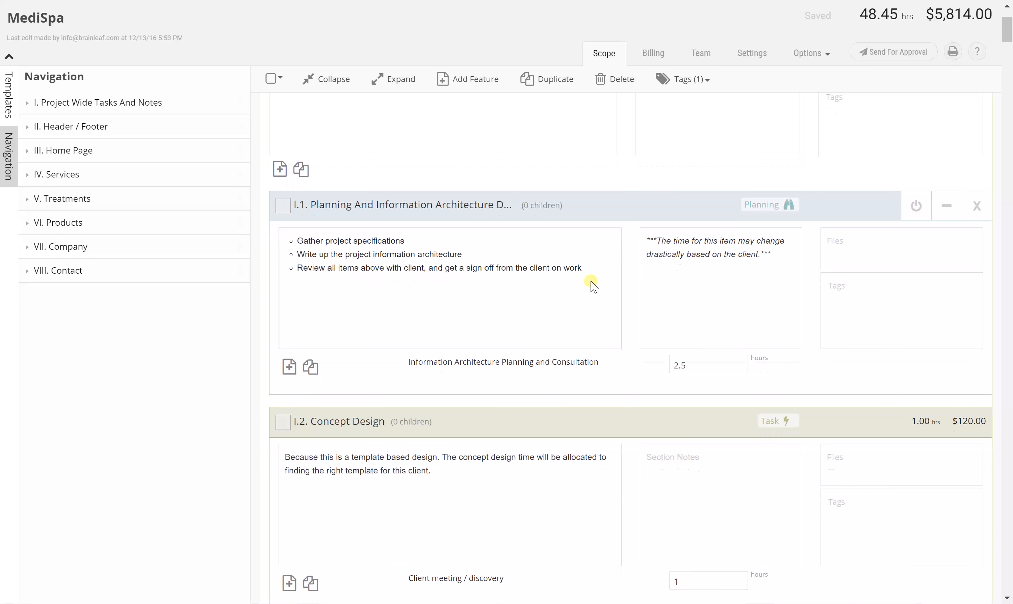
scroll(591, 286, "down", 7)
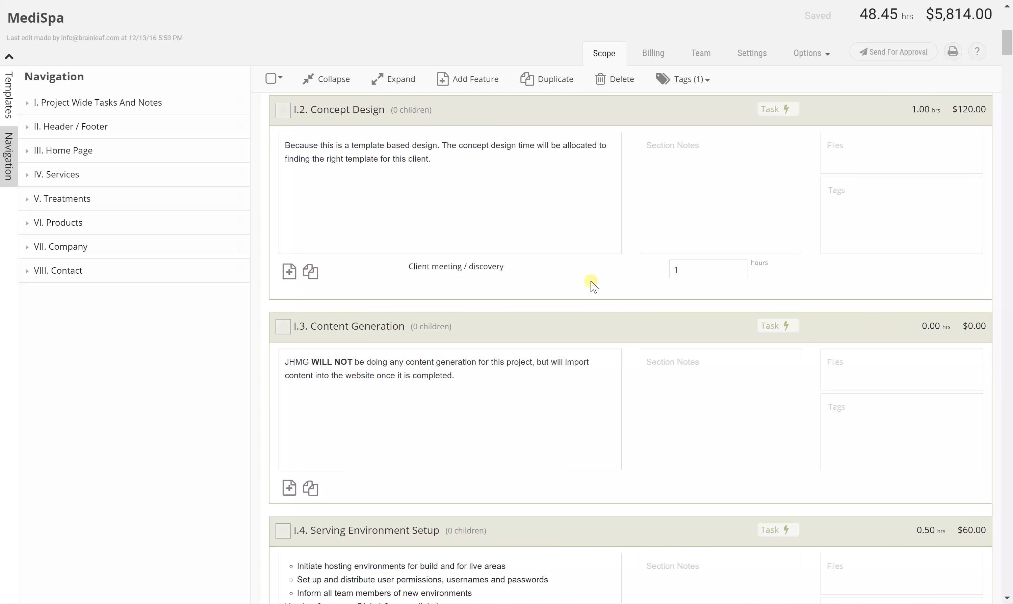
scroll(657, 280, "up", 2)
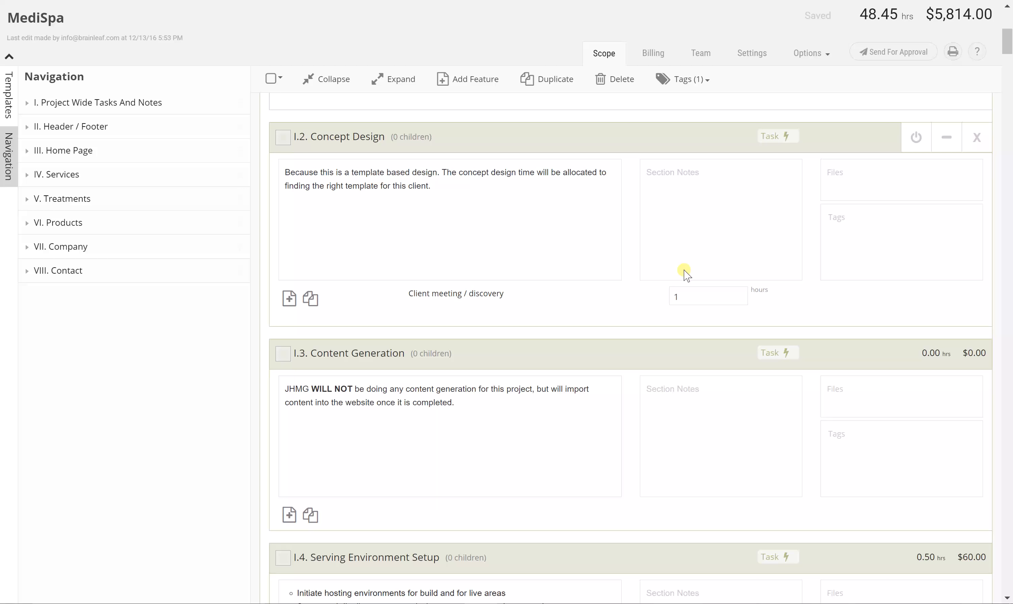
scroll(686, 275, "down", 8)
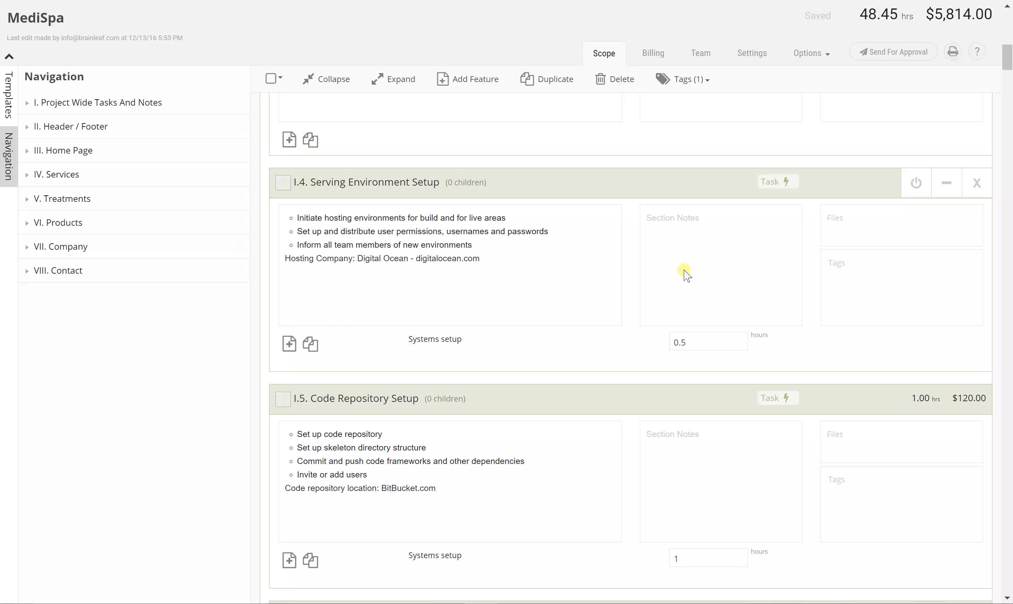
scroll(685, 275, "down", 10)
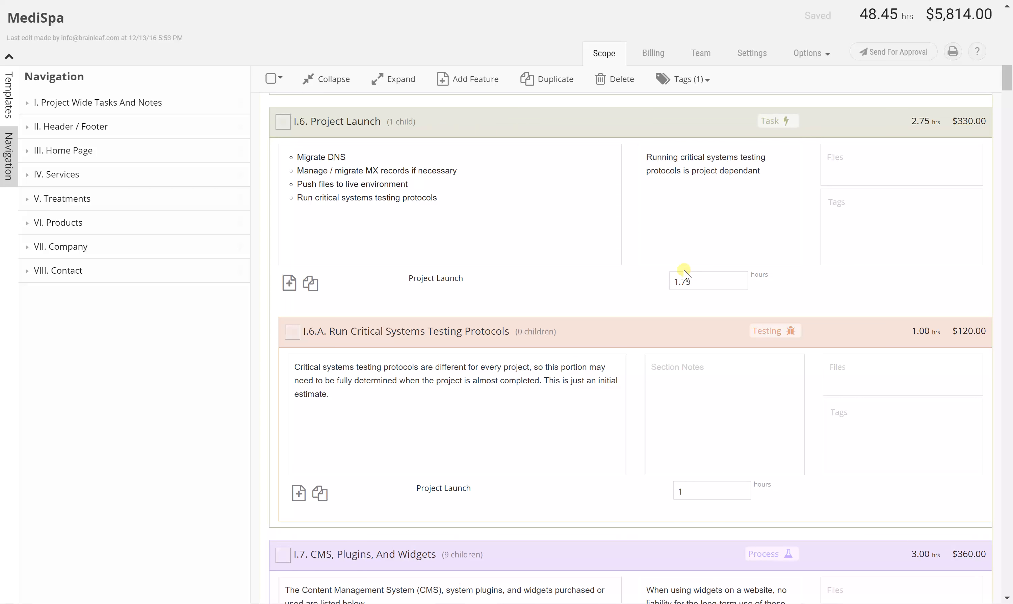
scroll(686, 275, "down", 8)
scroll(685, 275, "down", 5)
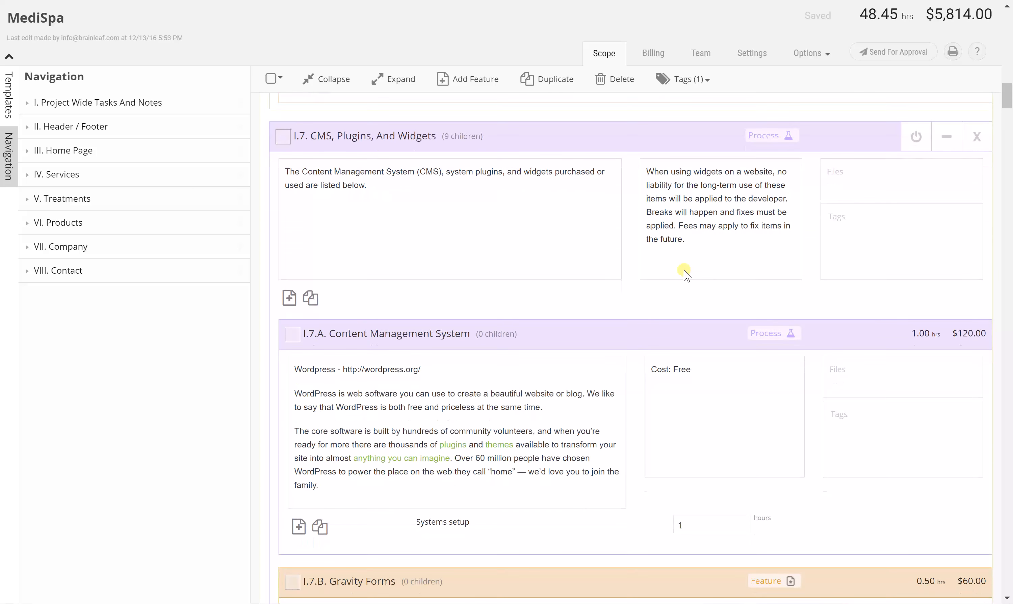
scroll(686, 272, "down", 5)
scroll(686, 274, "down", 20)
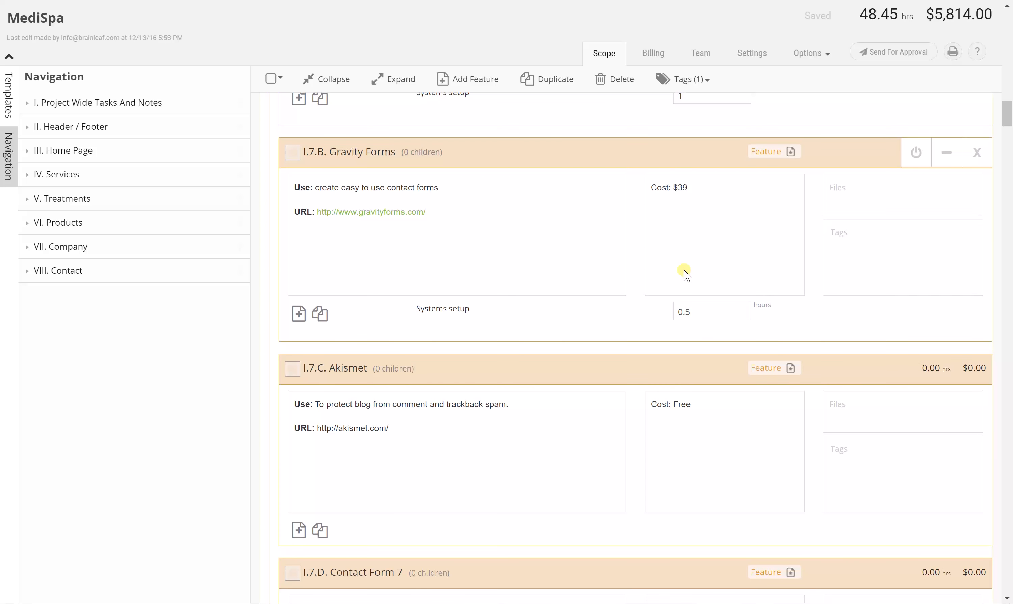
scroll(686, 274, "down", 13)
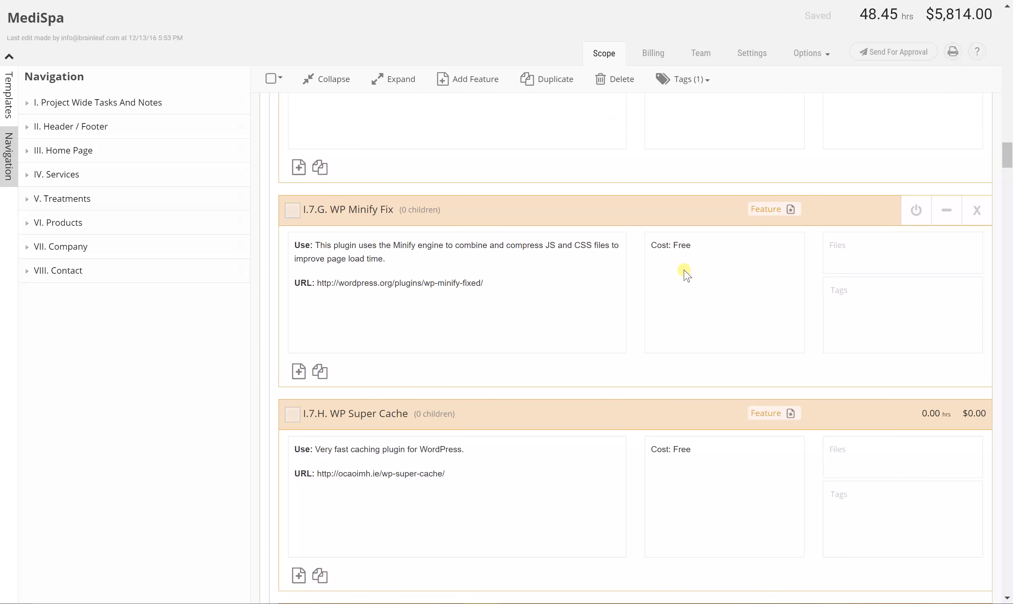
scroll(685, 274, "down", 3)
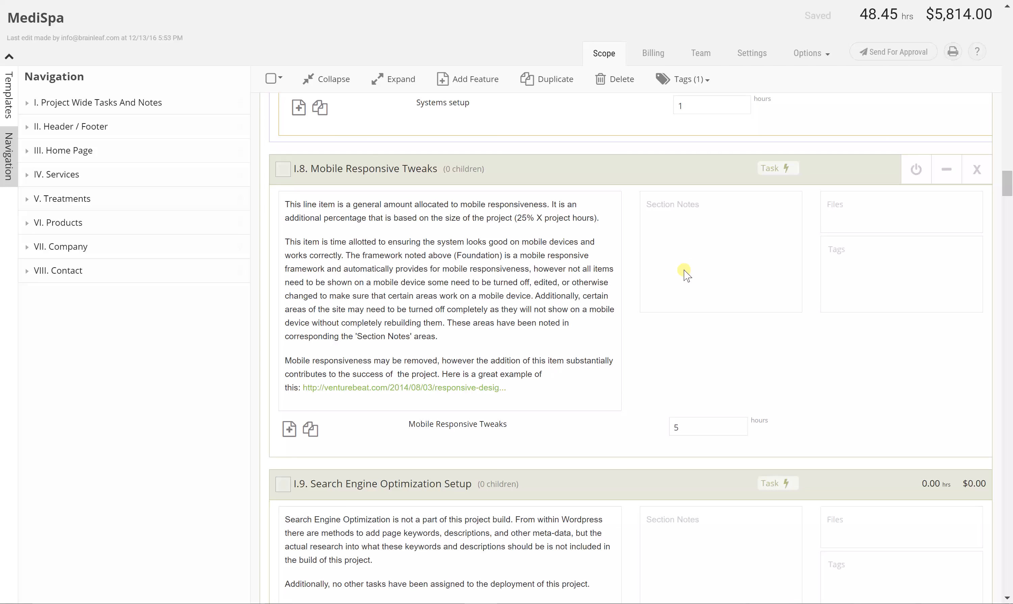
scroll(685, 275, "down", 8)
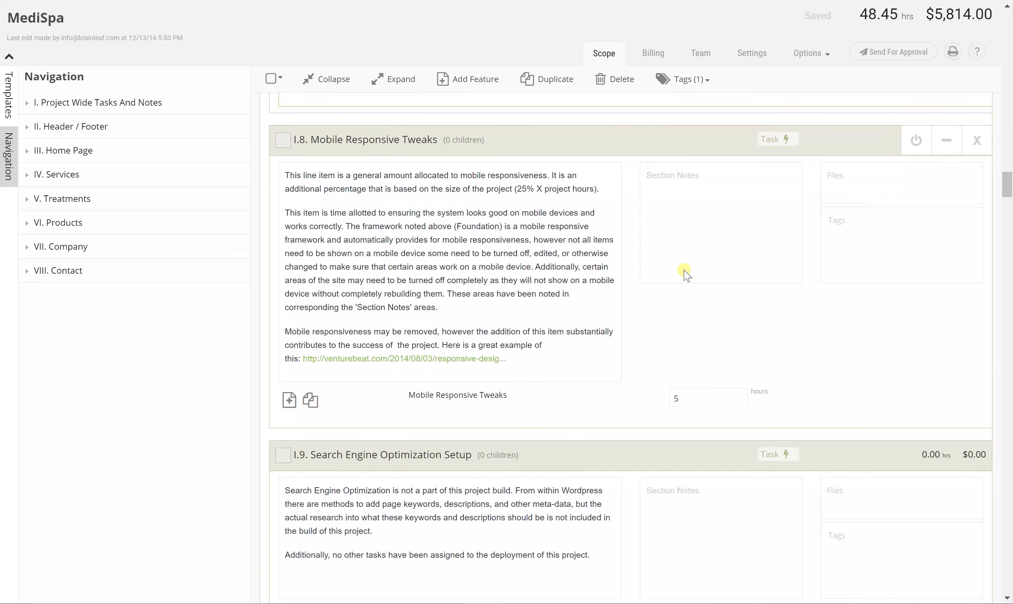
Step: Review the Header / Footer section with its navigation, consultation lightbox and footer elements, continuing to the Home Page section
scroll(685, 275, "down", 16)
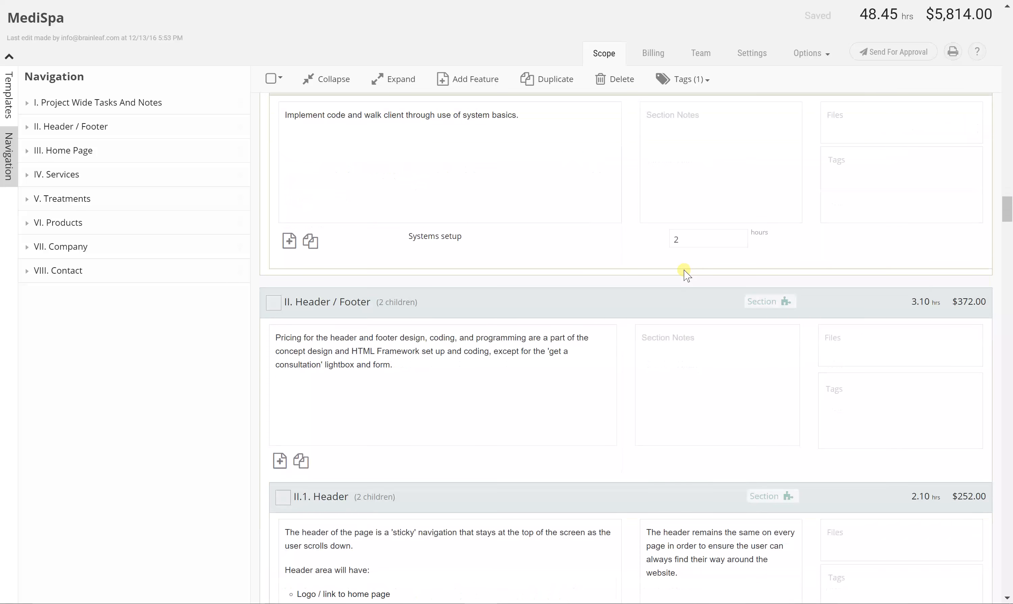
scroll(686, 275, "down", 9)
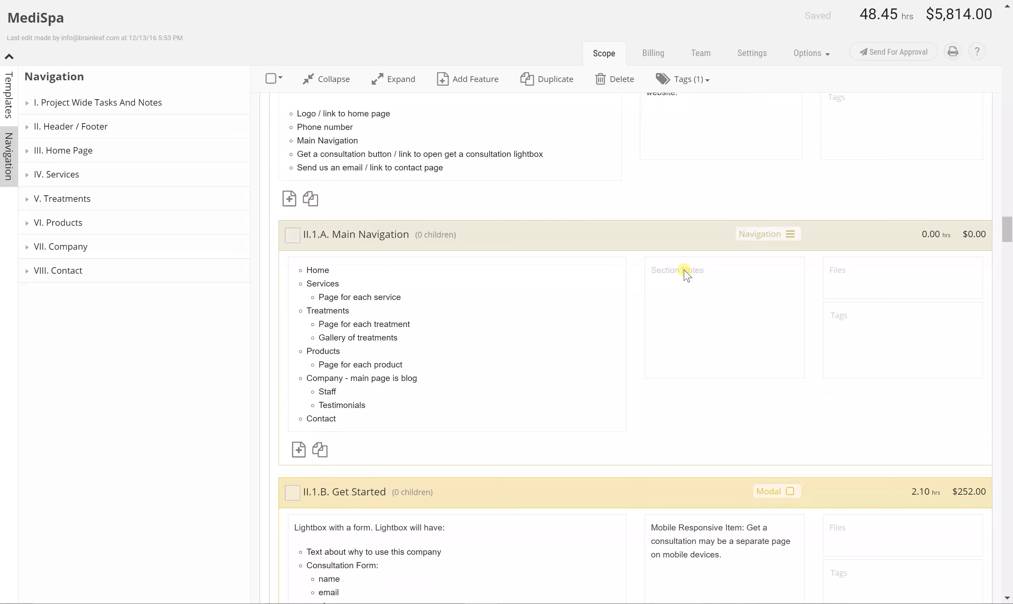
scroll(686, 274, "down", 7)
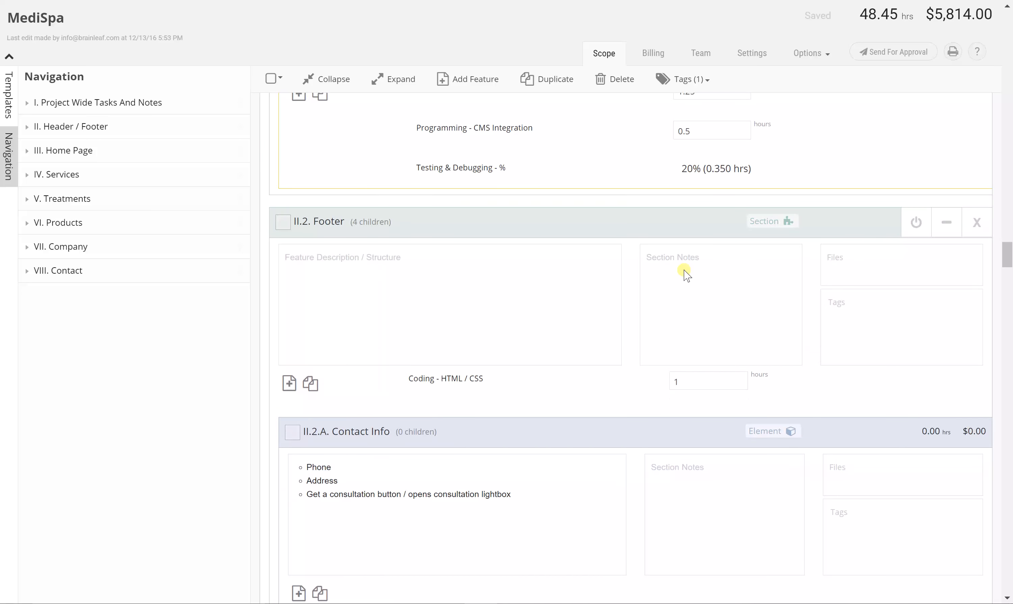
scroll(685, 275, "down", 9)
scroll(684, 275, "down", 20)
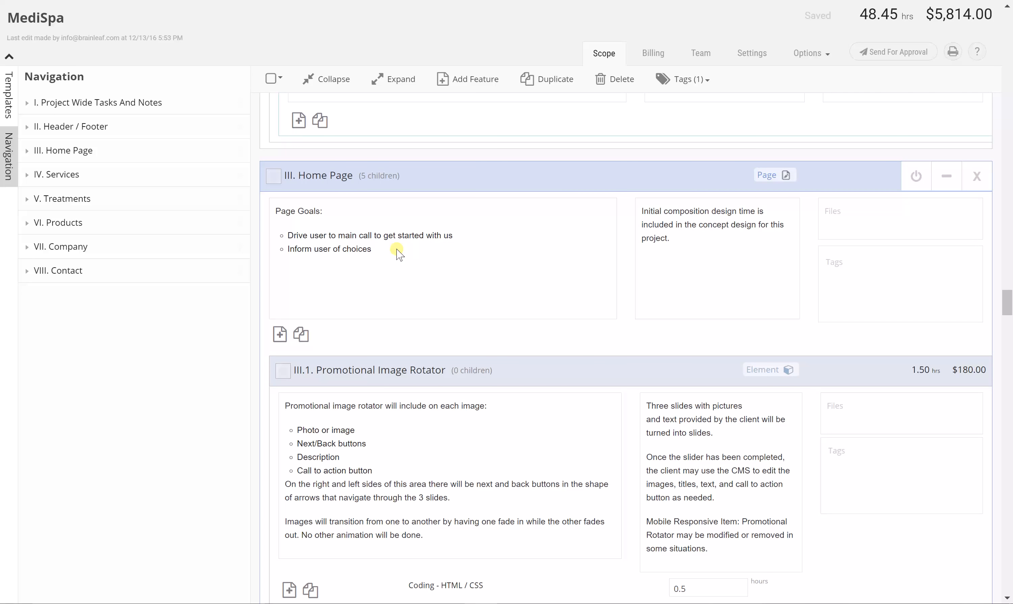
Step: Review the Home Page elements from Promotional Image Rotator through Giveaway Box, Services Boxes, Testimonials / Gallery and Get Started Button
scroll(318, 249, "down", 5)
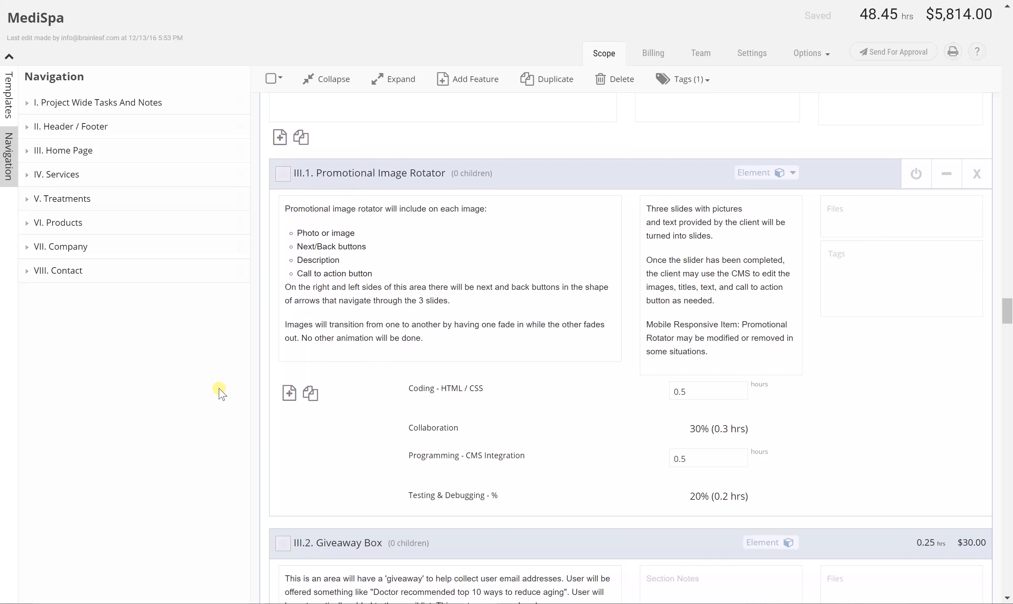
scroll(392, 374, "down", 14)
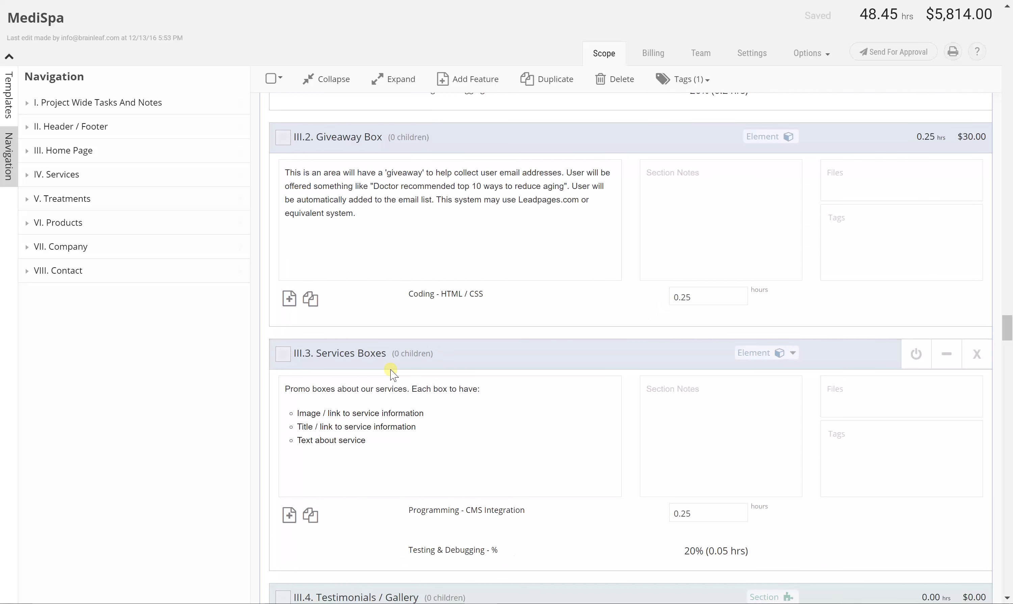
scroll(391, 374, "down", 10)
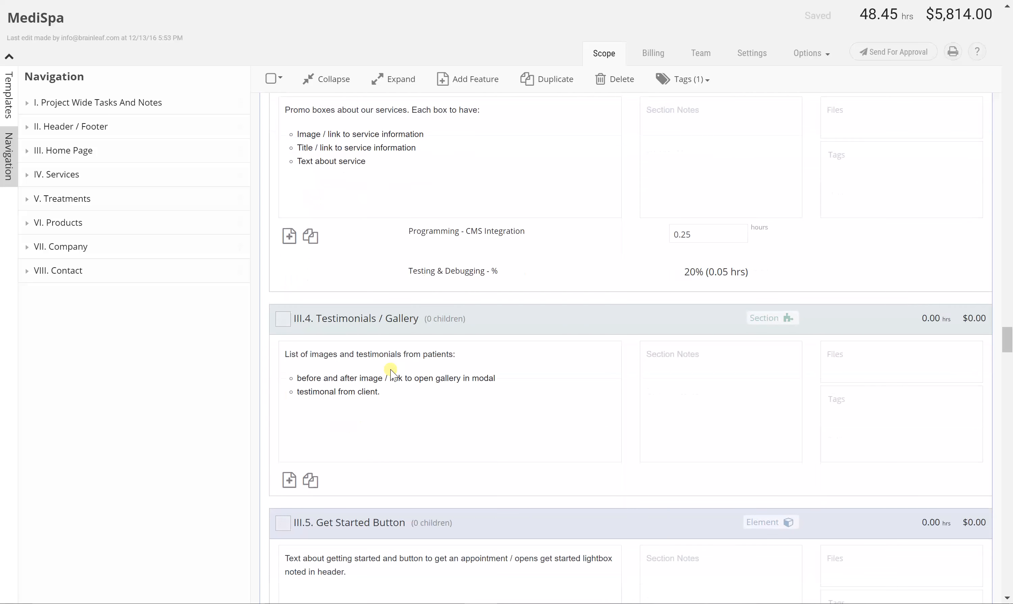
scroll(391, 374, "down", 8)
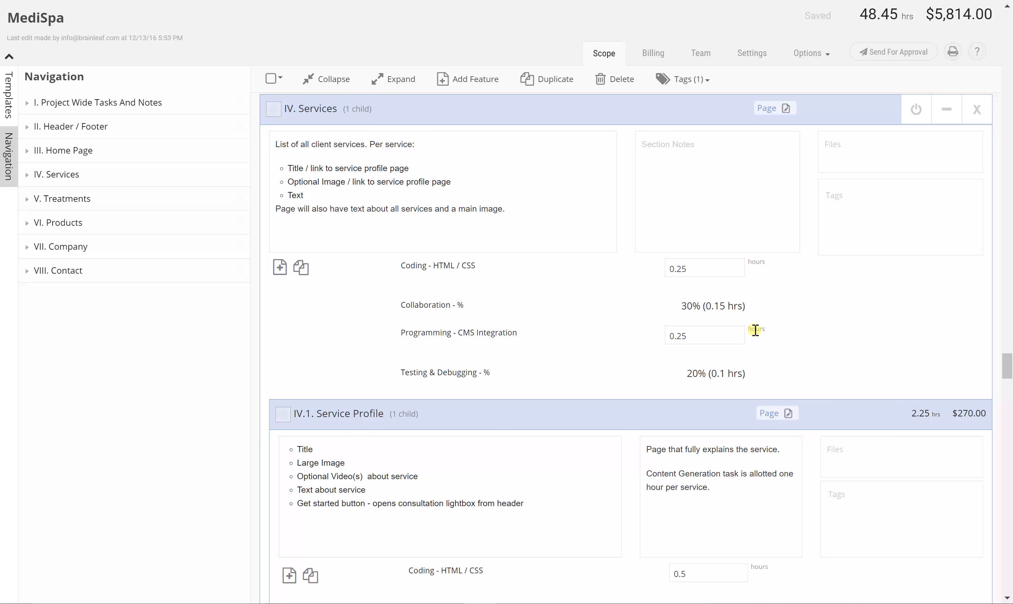
Step: Examine the Services page with its Service Profile and the Treatments page with its Photo Gallery Lightbox, returning to Service Profile
scroll(754, 331, "down", 2)
scroll(754, 331, "down", 7)
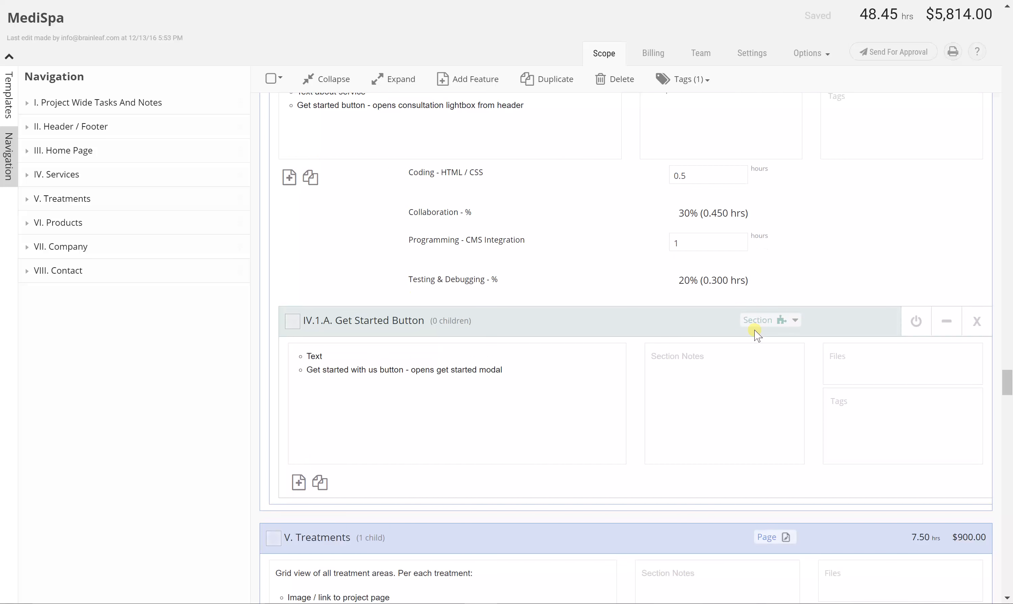
scroll(755, 332, "down", 5)
scroll(755, 333, "up", 15)
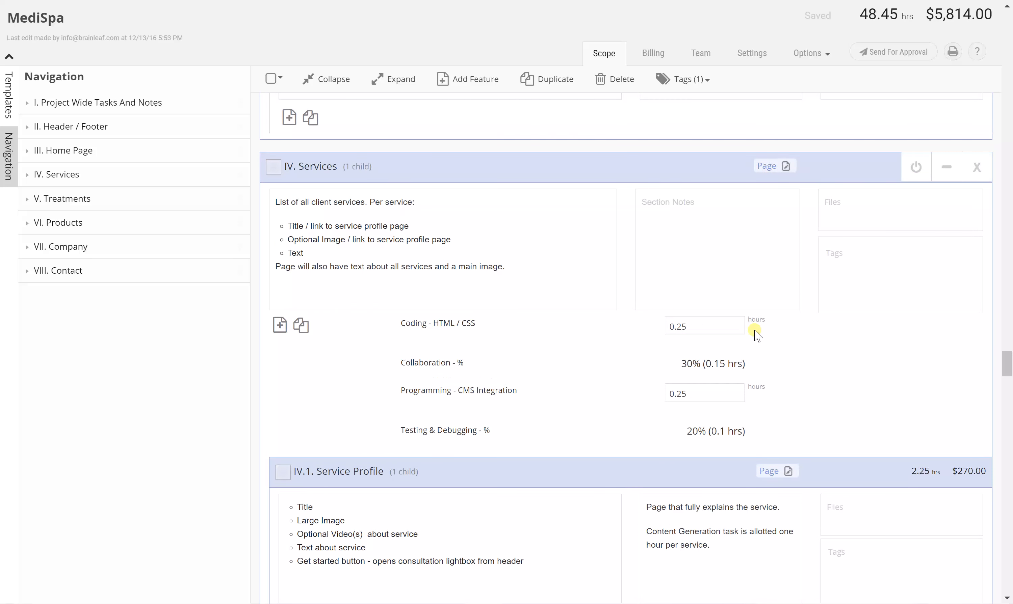
scroll(757, 334, "down", 7)
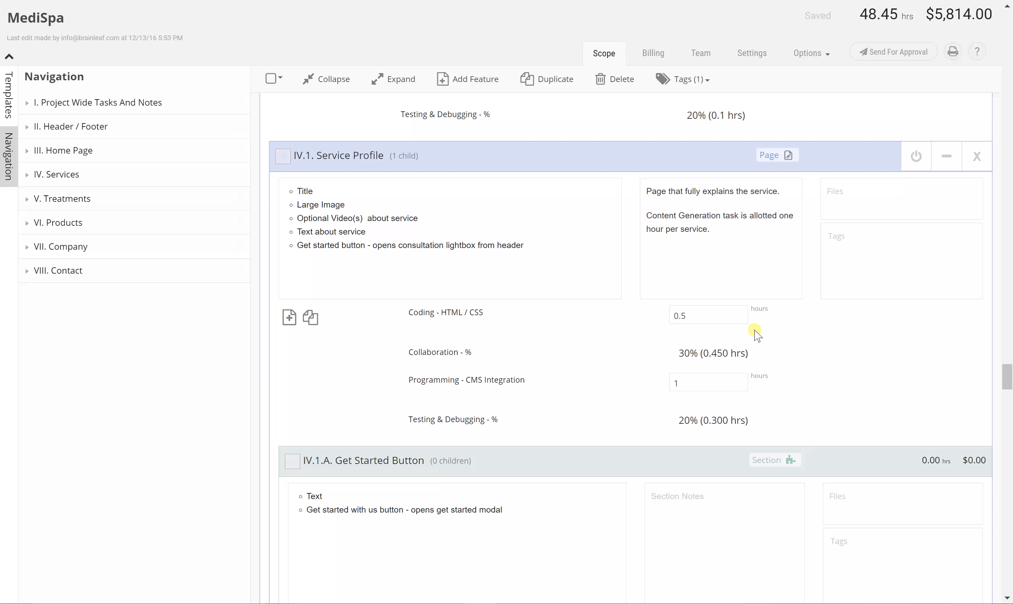
scroll(758, 334, "down", 15)
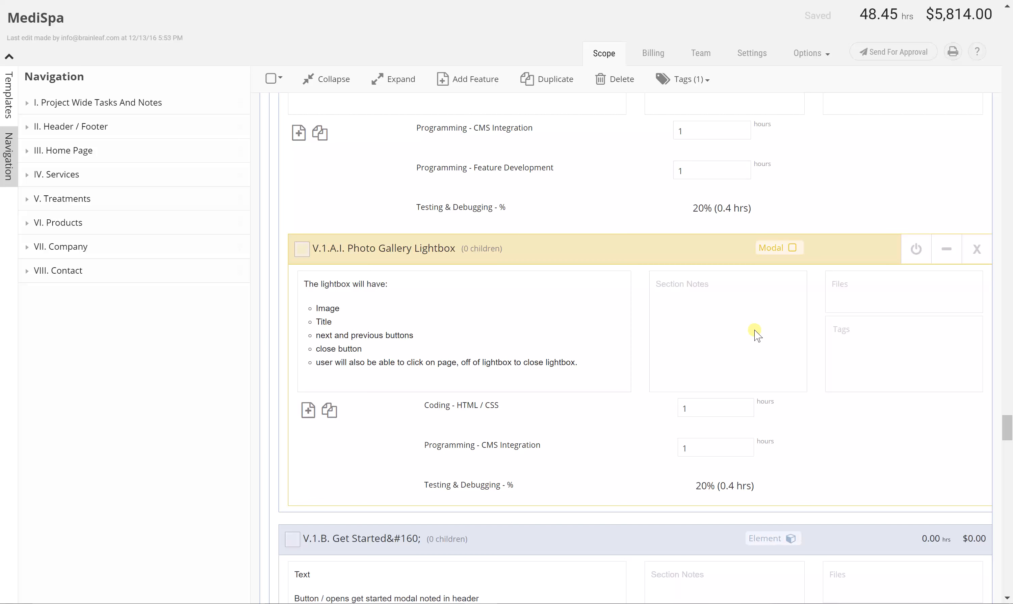
scroll(758, 334, "down", 5)
scroll(756, 333, "up", 15)
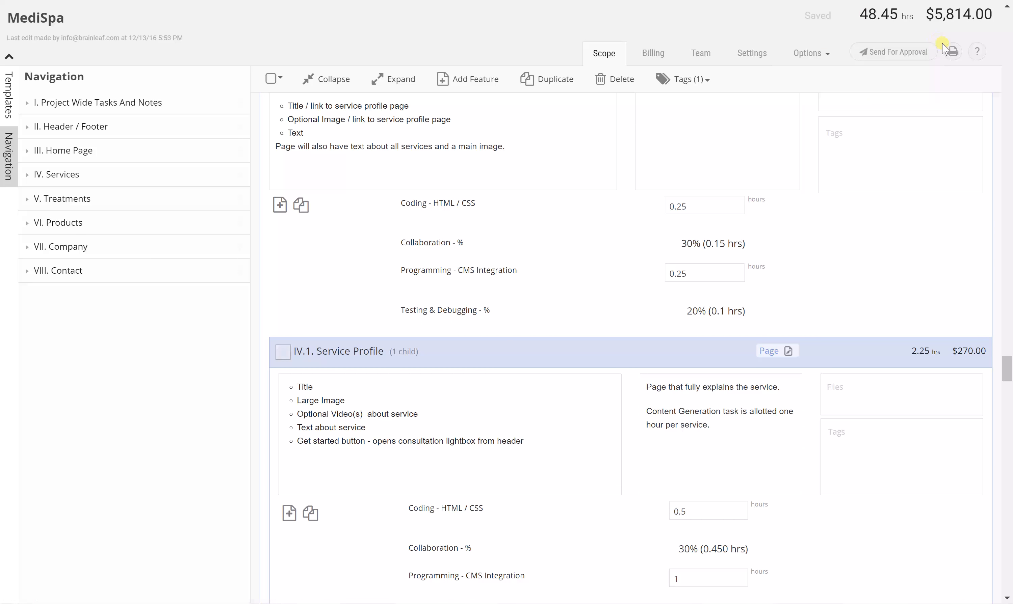
Step: Export the MediSpa scope as a PDF with the summary page and scope of work included, closing the export dialog when done
left_click(952, 50)
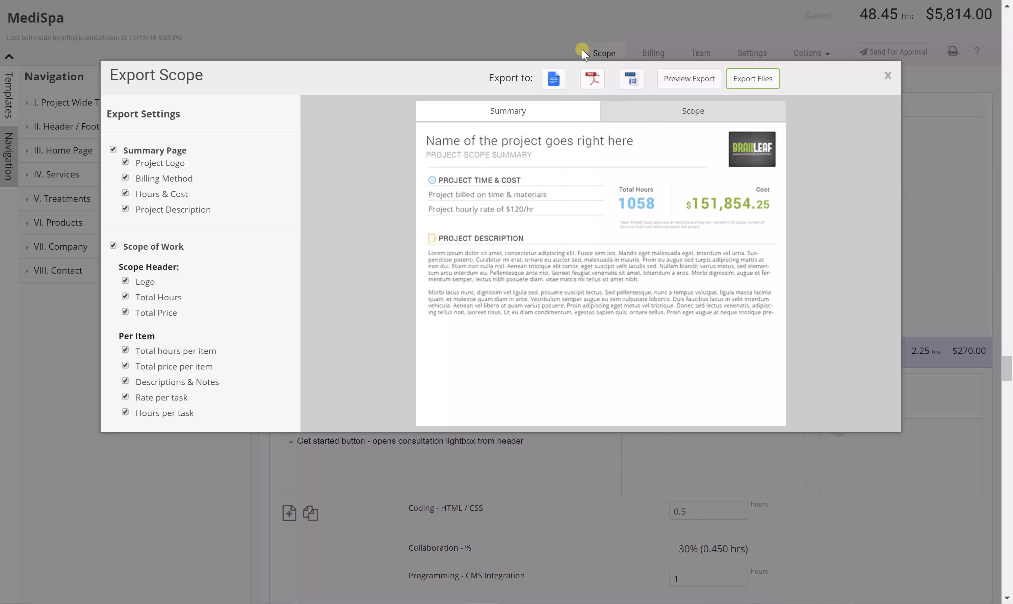
left_click(598, 80)
left_click(754, 78)
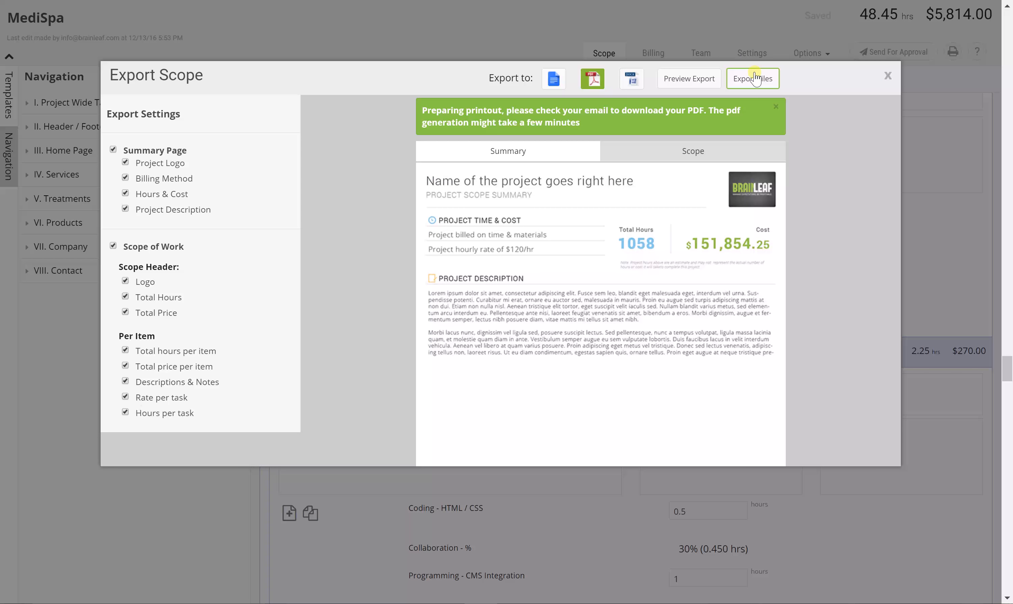
left_click(888, 76)
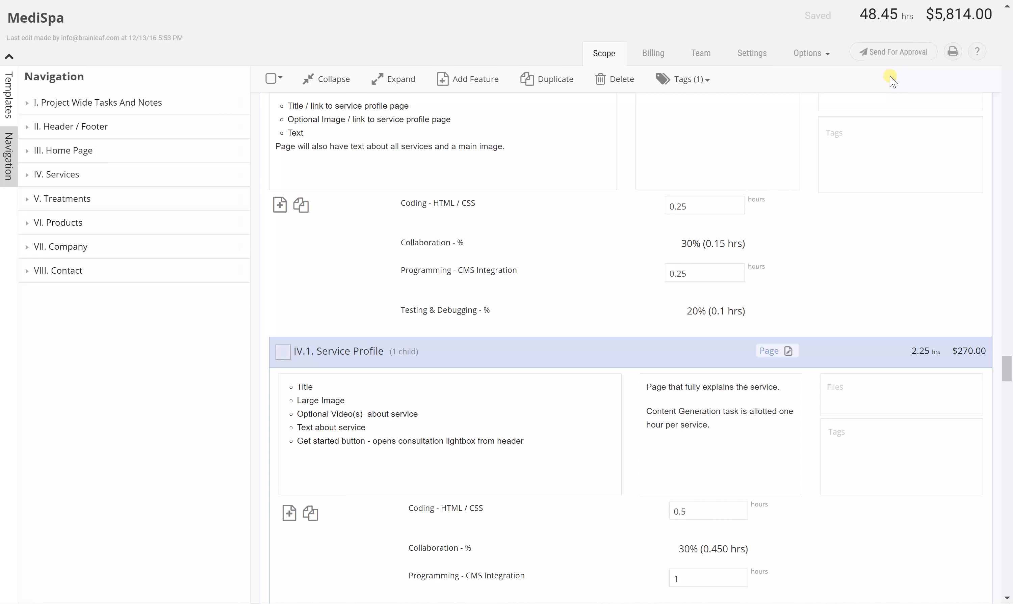
Step: View the Send for Approval process with an empty new client contact entry, and return to the project's scope
left_click(896, 53)
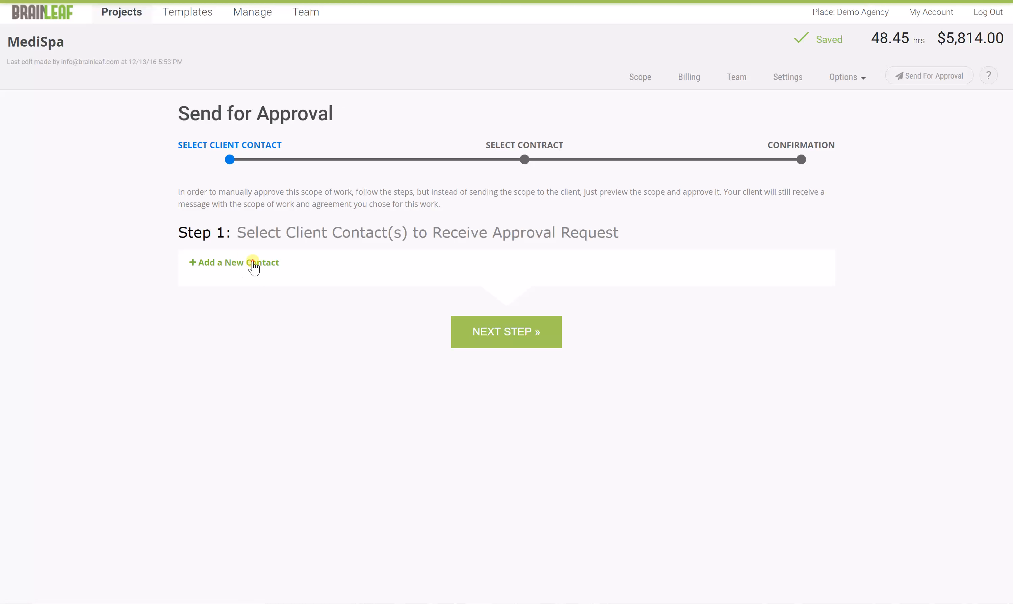
left_click(251, 265)
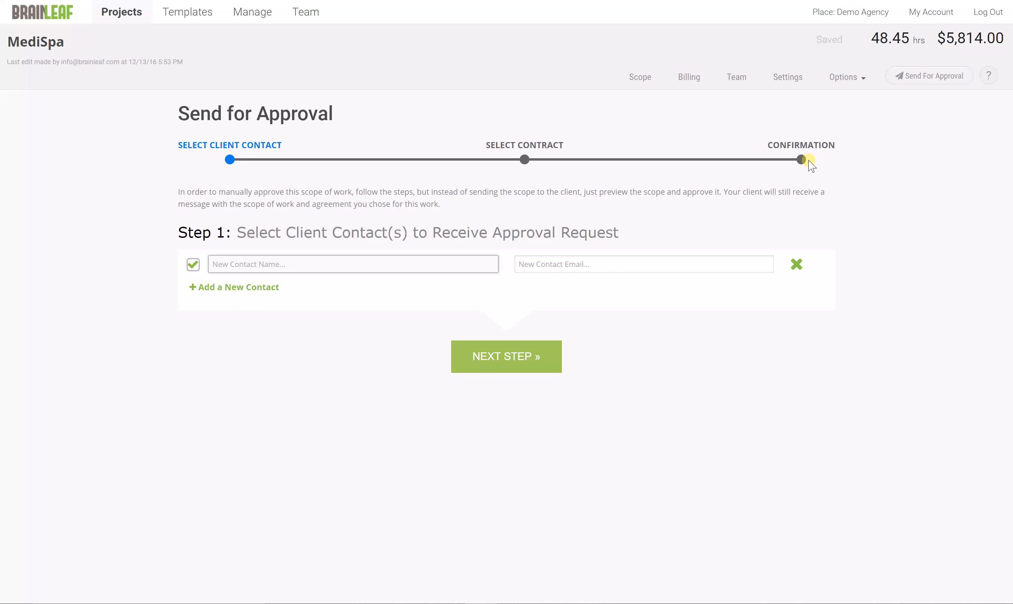
left_click(633, 78)
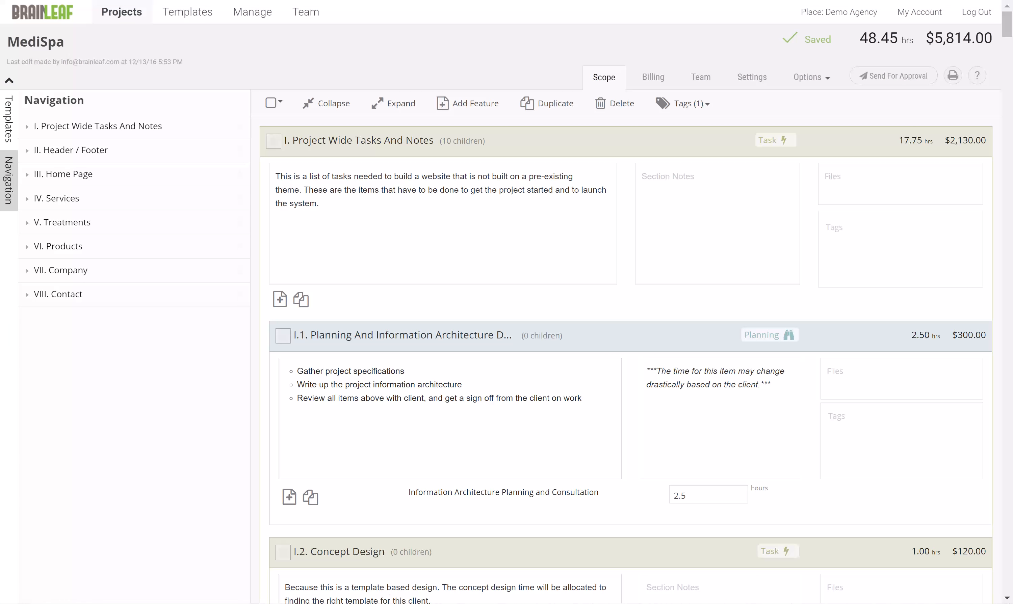
left_click(739, 603)
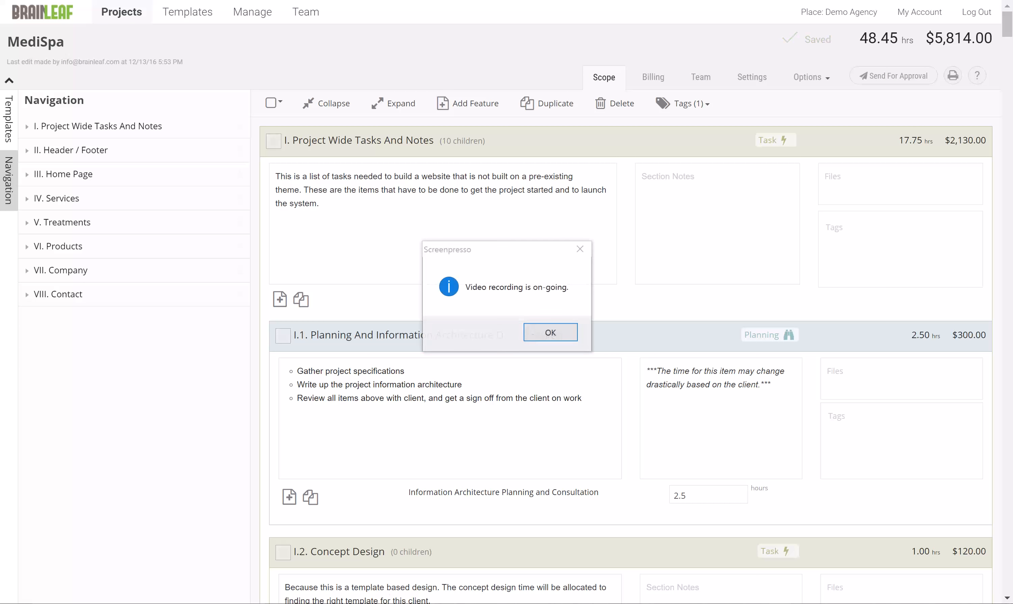
left_click(552, 335)
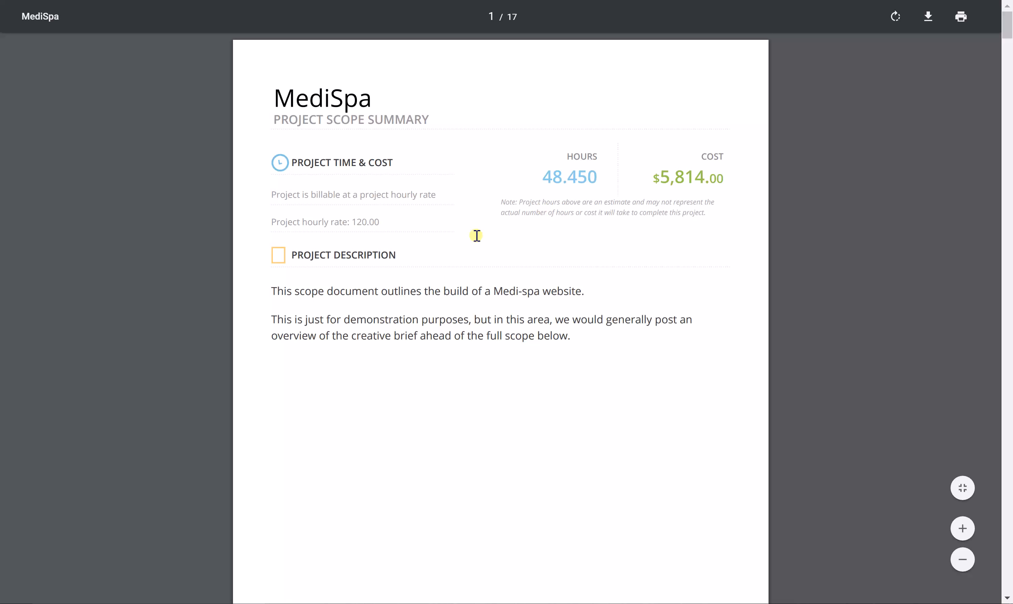
Step: Read the exported MediSpa PDF from its project scope summary through the Project Launch task, and return to the first page
scroll(470, 354, "down", 10)
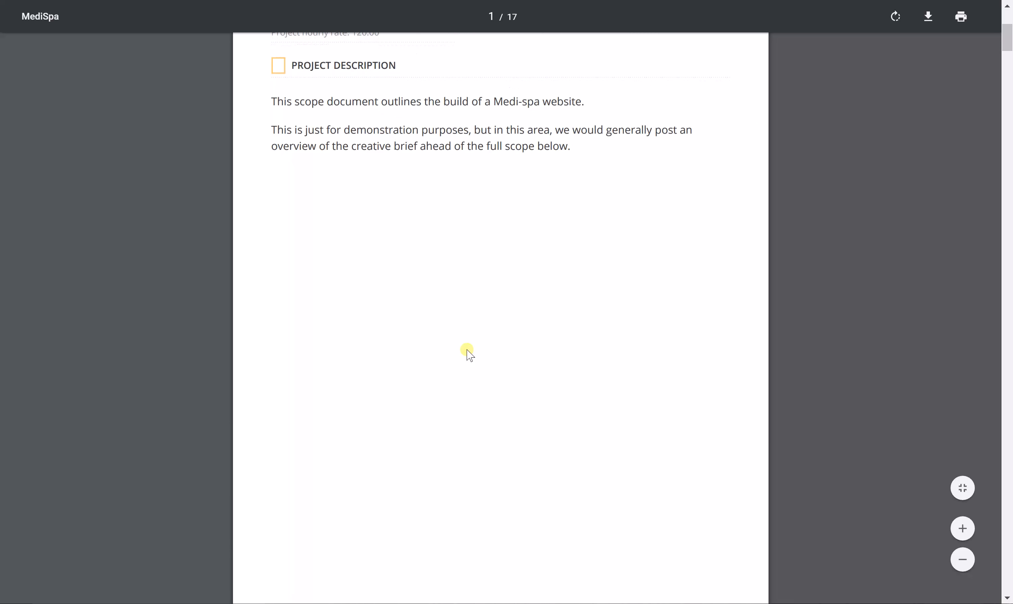
scroll(470, 354, "down", 4)
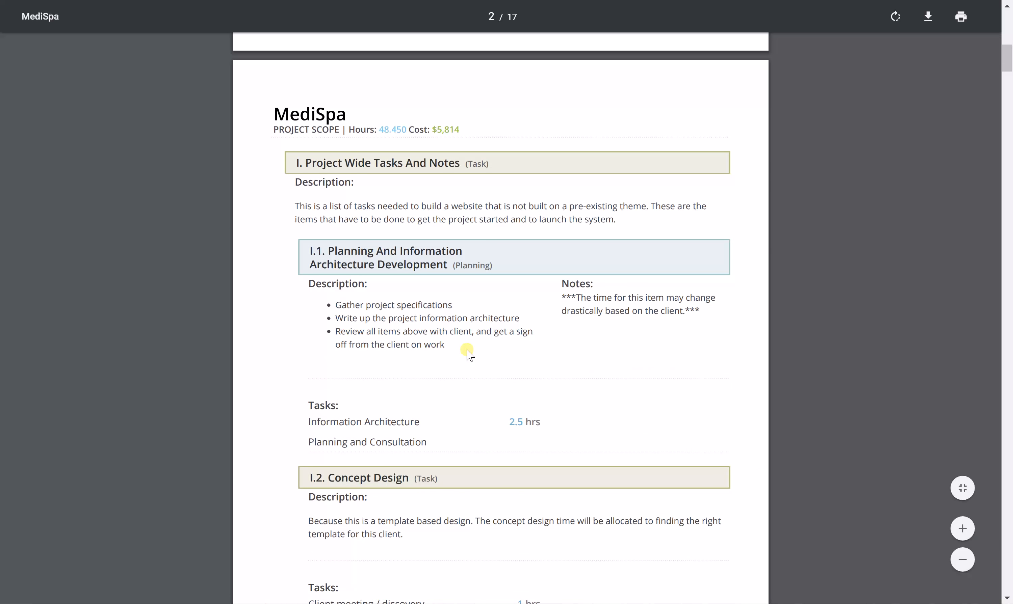
scroll(470, 355, "down", 11)
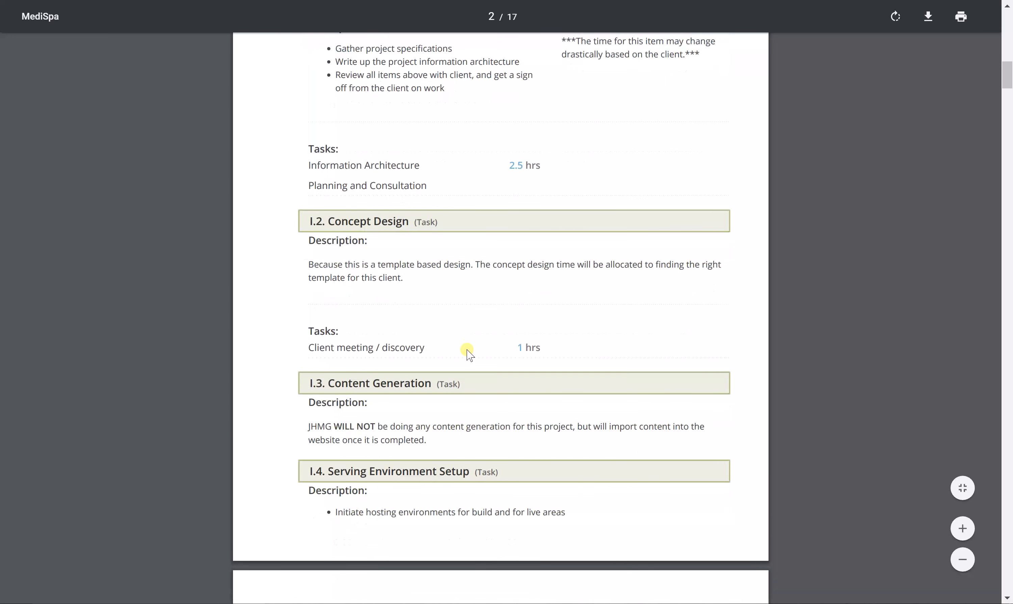
scroll(470, 355, "down", 6)
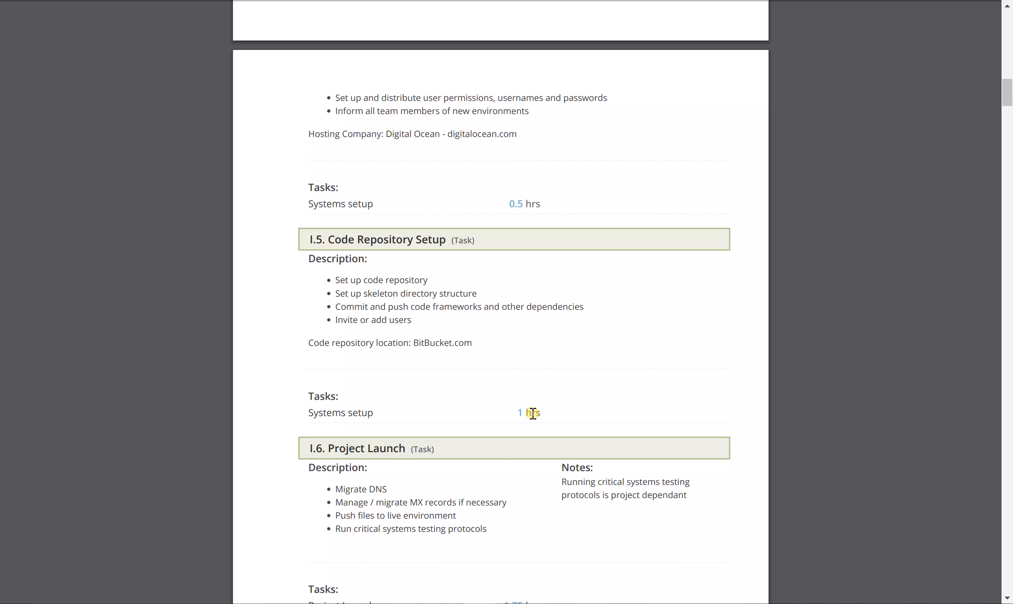
key("Home")
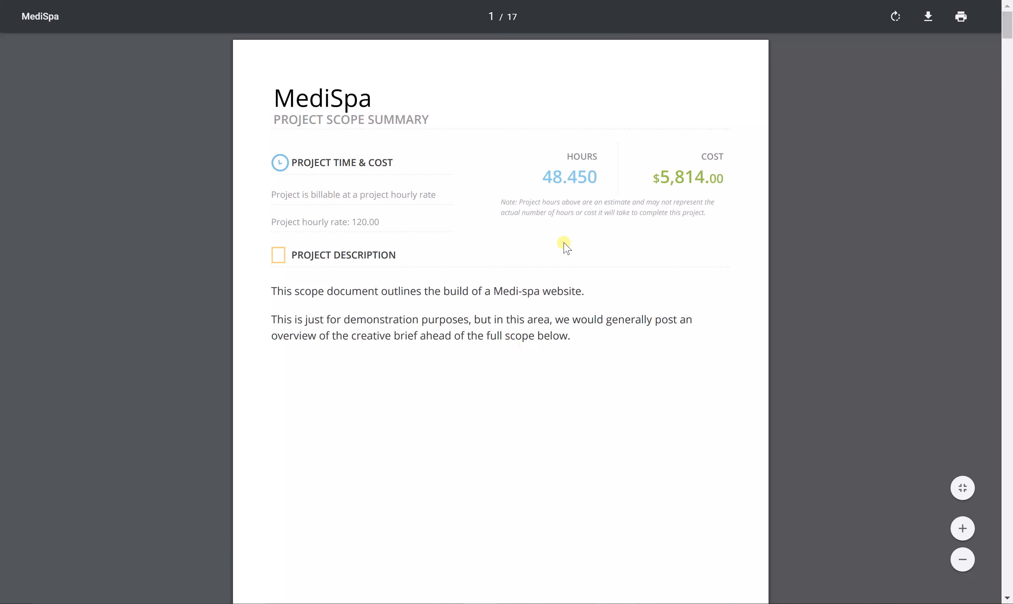
Step: Examine the PDF's CMS, Plugins, And Widgets items, the remaining project-wide tasks, and the Header / Footer section with its Get Started modal
scroll(543, 228, "down", 6)
scroll(543, 229, "down", 15)
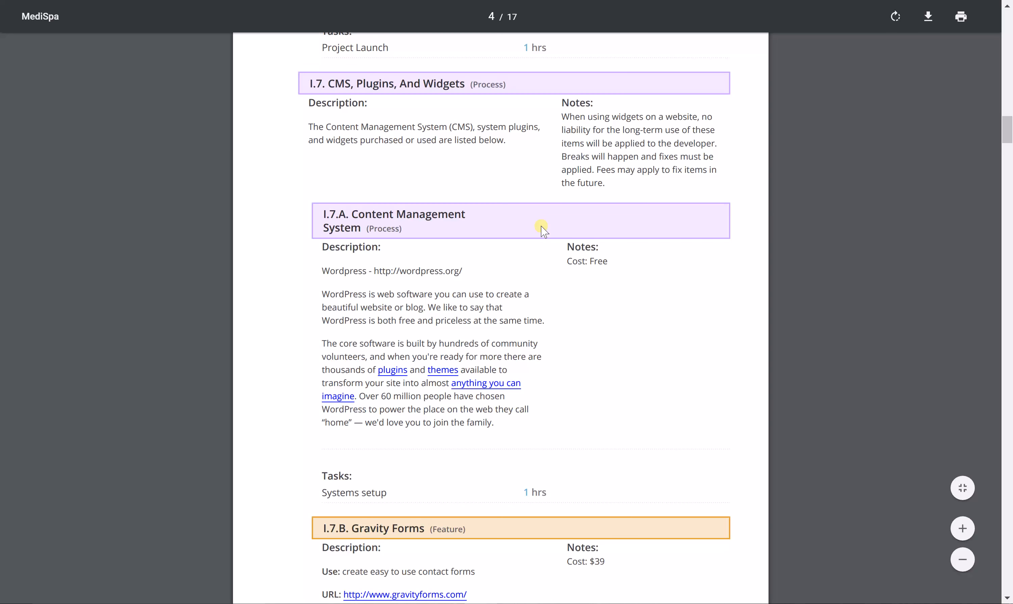
scroll(543, 228, "down", 10)
scroll(543, 230, "down", 10)
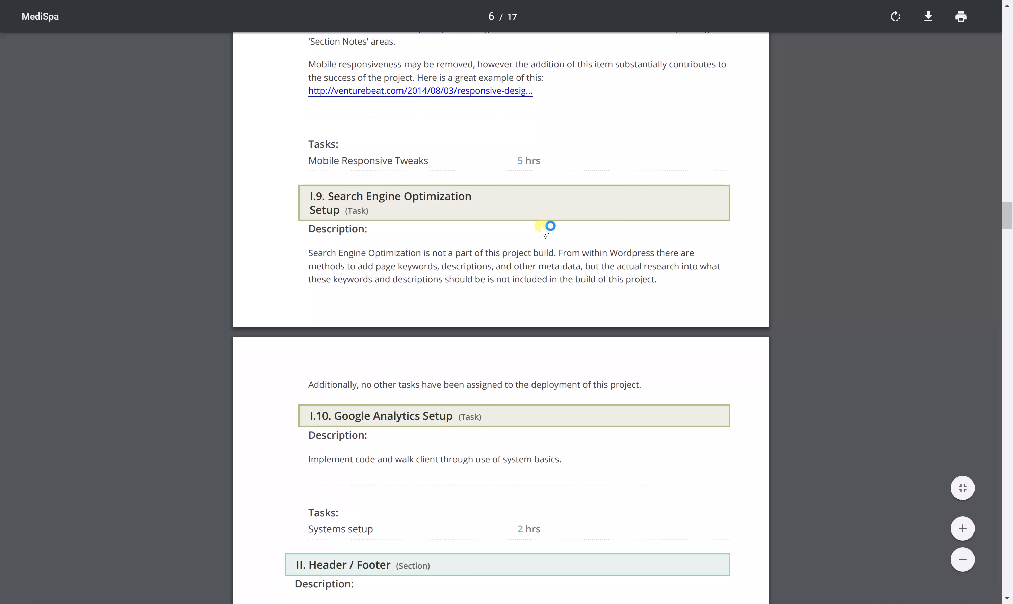
scroll(544, 231, "down", 10)
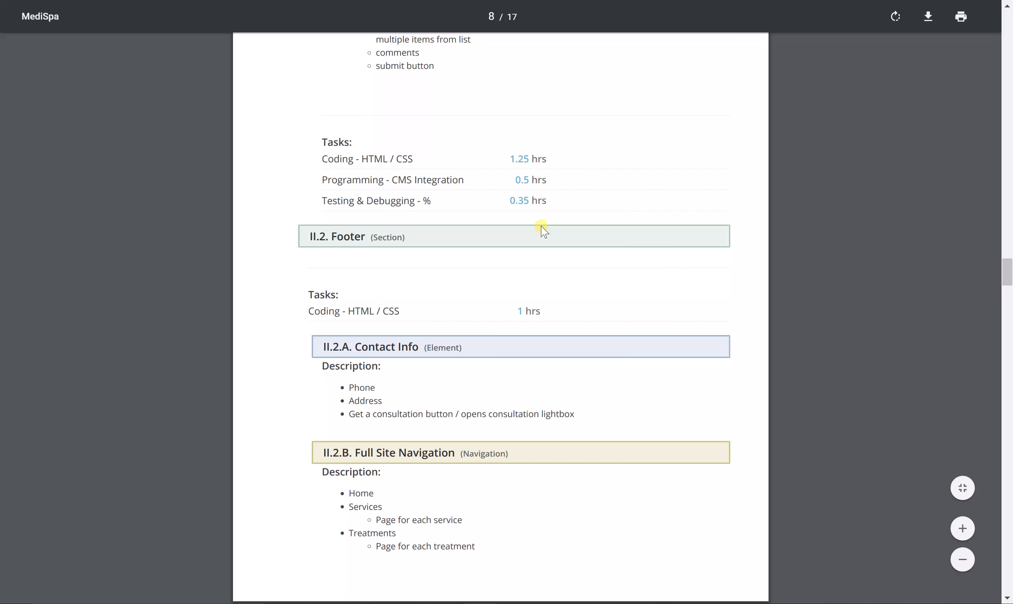
scroll(544, 231, "up", 5)
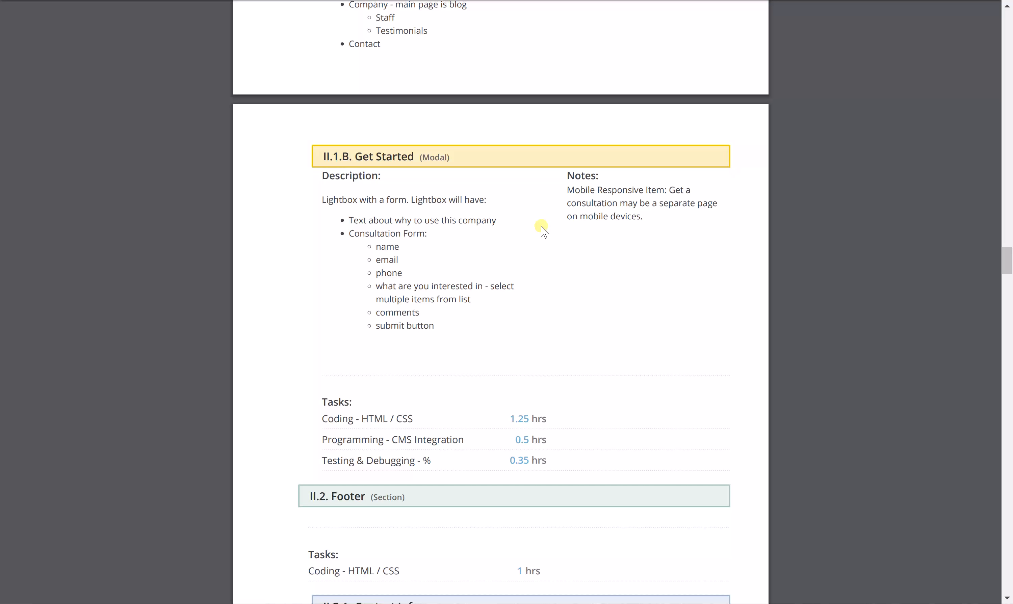
scroll(541, 227, "down", 15)
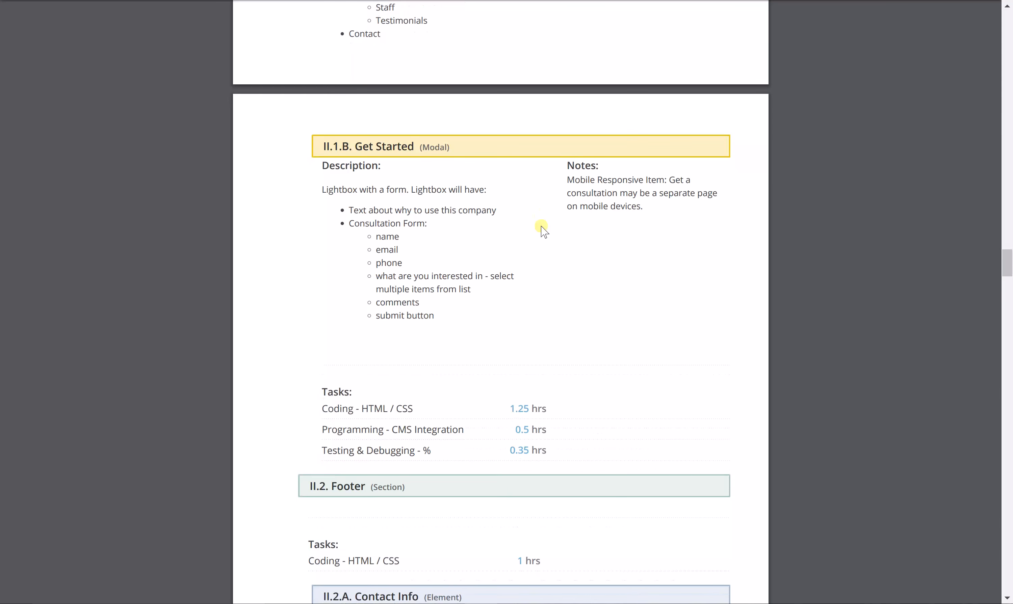
Step: Review the Home Page elements in the PDF, continuing to the Services page and its Service Profile
scroll(541, 227, "down", 13)
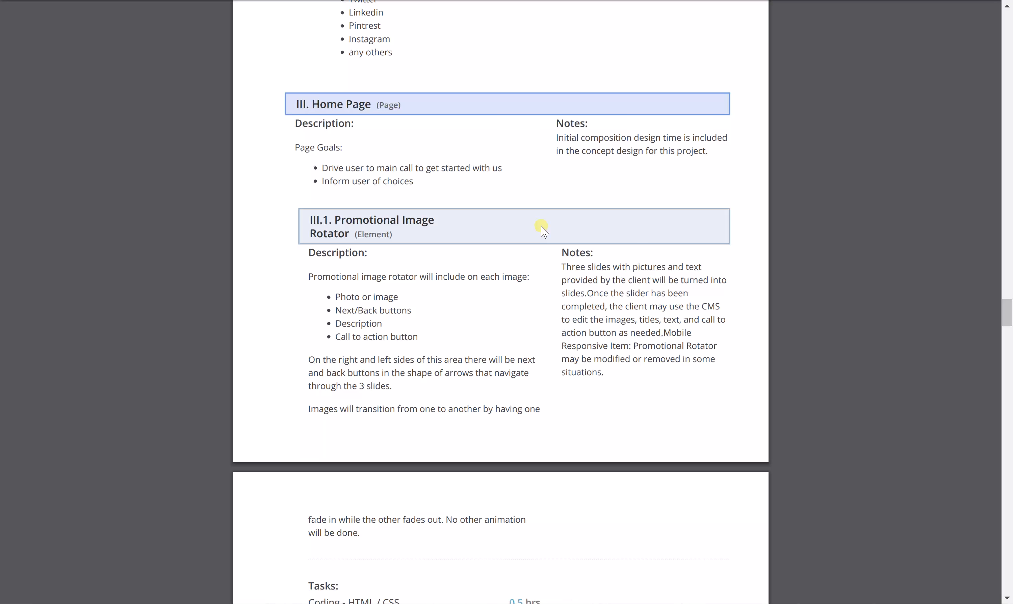
scroll(542, 227, "down", 10)
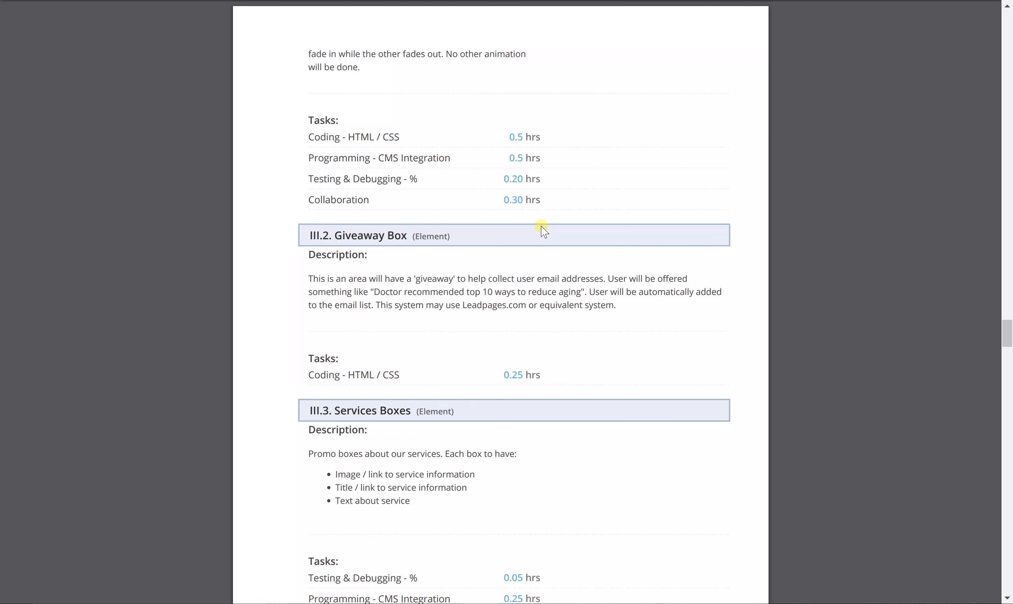
scroll(544, 231, "down", 9)
scroll(543, 231, "down", 7)
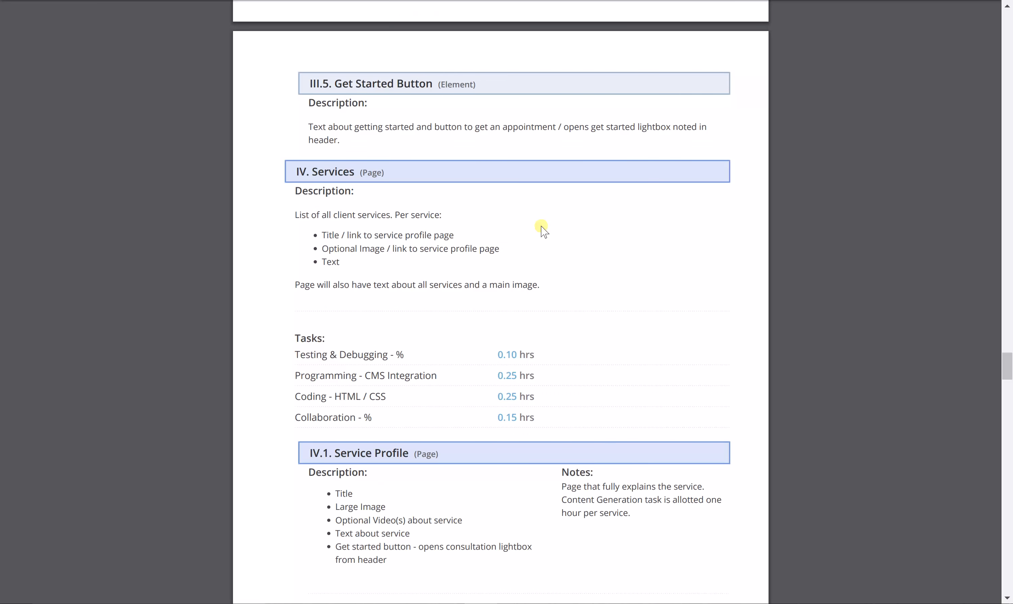
scroll(542, 227, "down", 1)
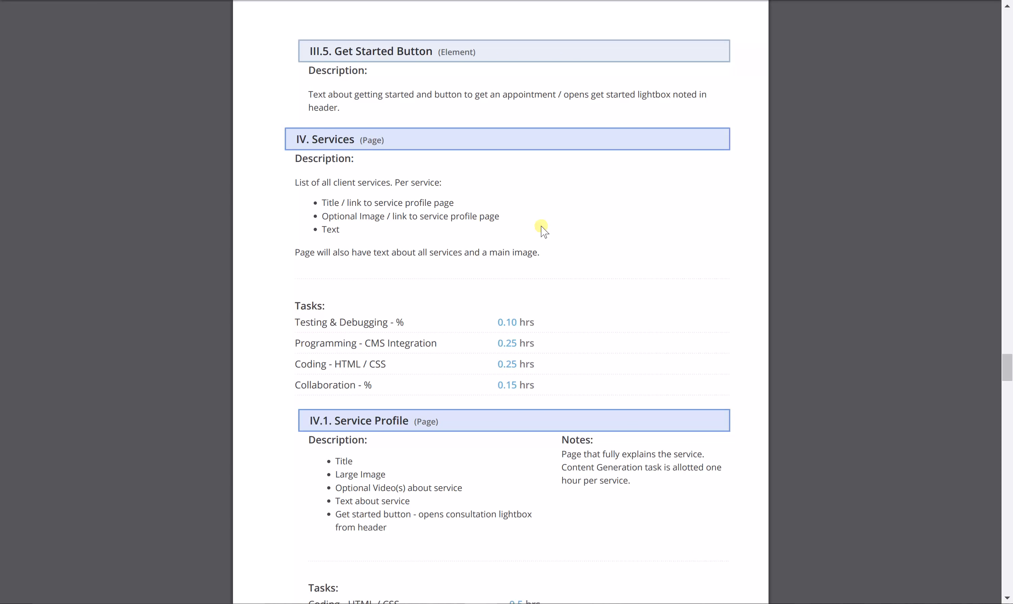